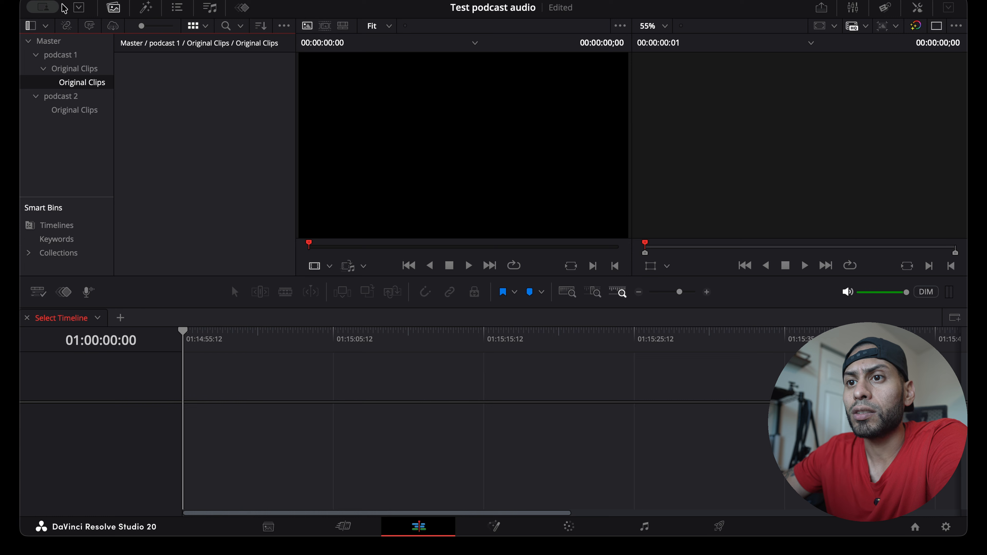
Delete the empty nested Original Clips bin in podcast 1 and show the media of its parent bin
{"action": "left_click", "coordinate": [64, 69]}
{"action": "left_click", "coordinate": [73, 81]}
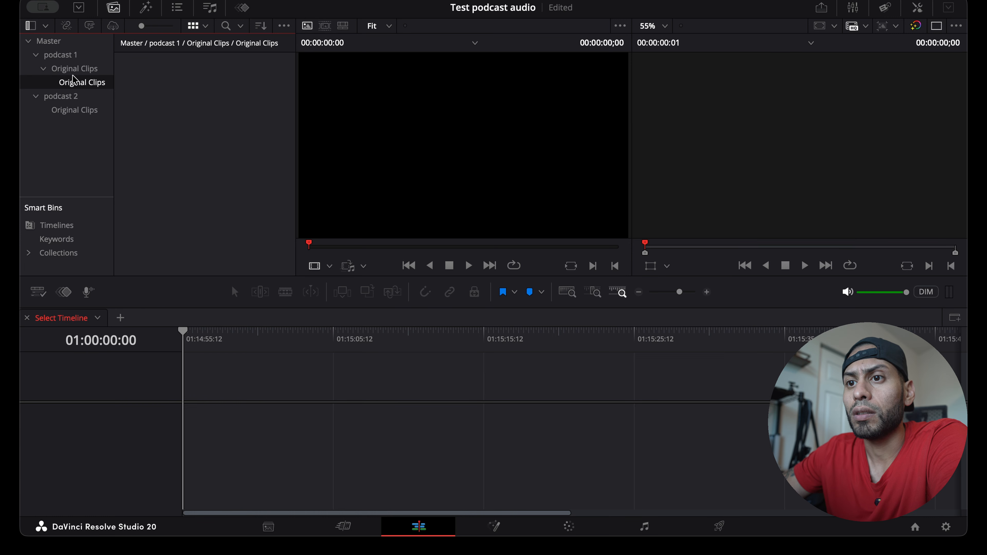
{"action": "left_click", "coordinate": [70, 68]}
{"action": "left_click", "coordinate": [255, 118]}
{"action": "key", "text": "Delete"}
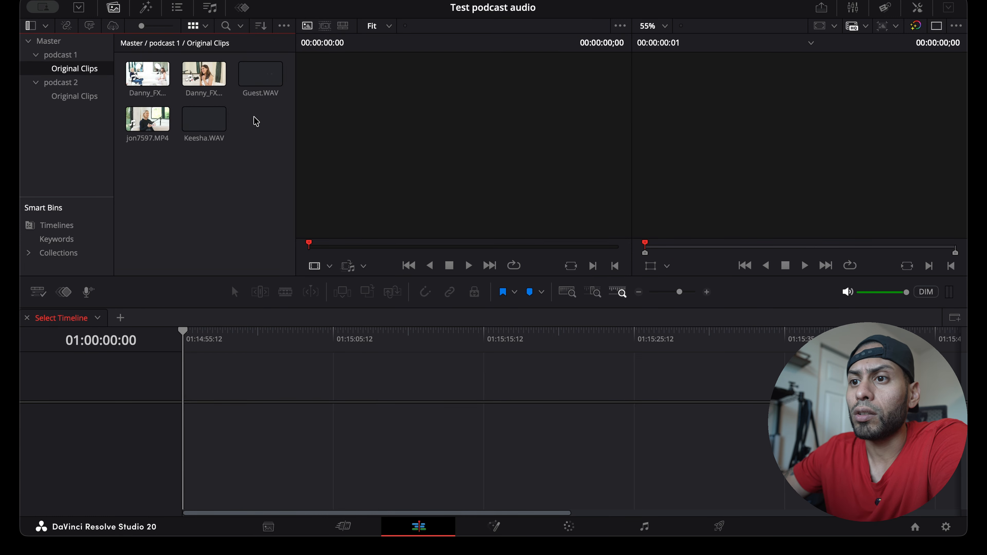
Stack Danny_FX2_2341.MP4, Danny_FX3_7124.MP4 and jon7597.MP4 on video tracks V1, V2 and V3 of a new timeline
{"action": "left_click_drag", "start_coordinate": [147, 74], "coordinate": [193, 382]}
{"action": "left_click", "coordinate": [198, 77]}
{"action": "left_click_drag", "start_coordinate": [198, 76], "coordinate": [191, 393]}
{"action": "left_click", "coordinate": [144, 125]}
{"action": "left_click_drag", "start_coordinate": [143, 124], "coordinate": [237, 418]}
{"action": "scroll", "coordinate": [237, 418], "scroll_direction": "down", "scroll_amount": 3}
Place Keesha.WAV on audio track A5 and Guest.WAV on audio track A6 under the camera audio
{"action": "left_click", "coordinate": [204, 118]}
{"action": "left_click_drag", "start_coordinate": [204, 118], "coordinate": [185, 456]}
{"action": "left_click_drag", "start_coordinate": [248, 79], "coordinate": [211, 471]}
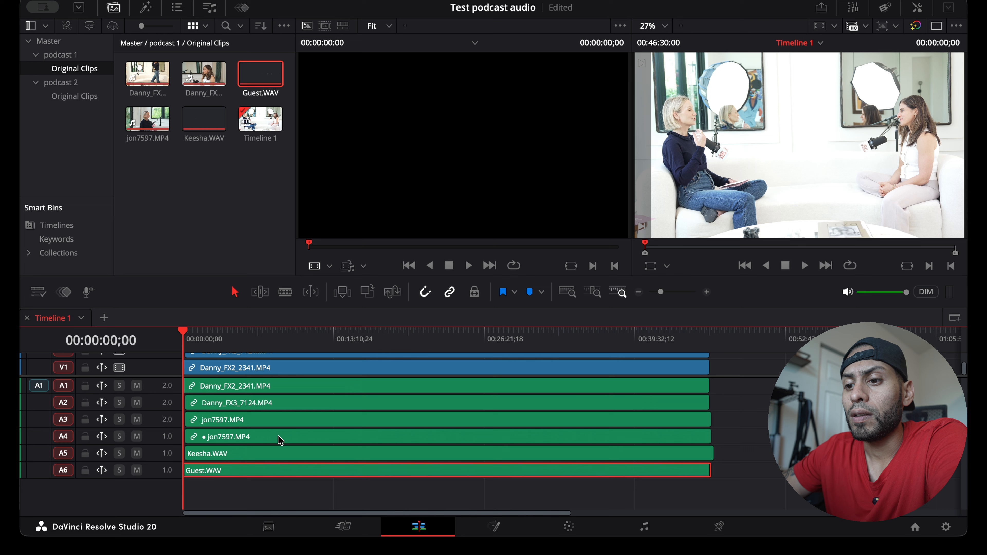
Move the offset camera clips and Keesha.WAV flush with the start of the timeline
{"action": "left_click", "coordinate": [250, 402]}
{"action": "left_click", "coordinate": [239, 420]}
{"action": "left_click", "coordinate": [229, 454]}
{"action": "left_click_drag", "start_coordinate": [229, 456], "coordinate": [226, 455]}
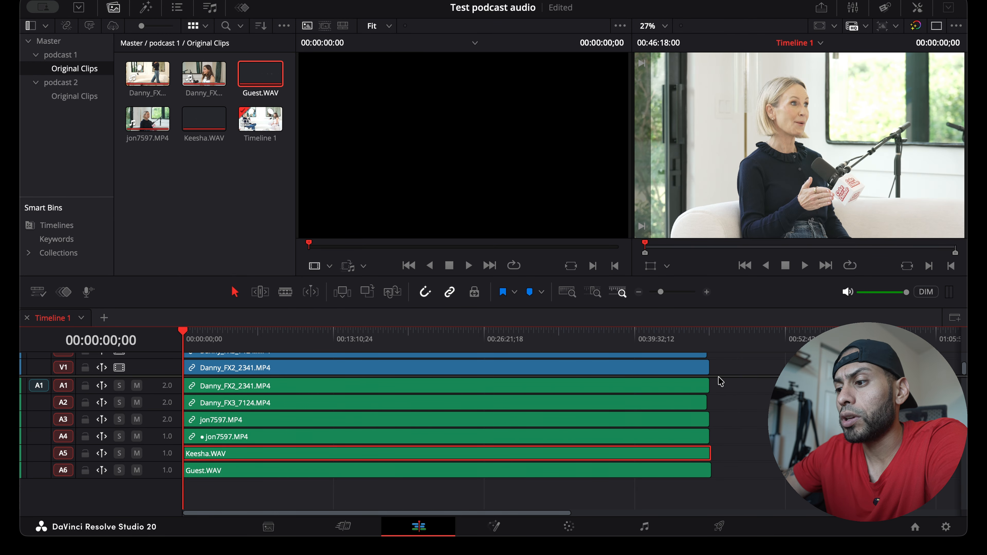
Select every clip on the timeline and synchronize the cameras and external audio with one another
{"action": "left_click_drag", "start_coordinate": [724, 376], "coordinate": [725, 404]}
{"action": "left_click", "coordinate": [686, 505]}
{"action": "left_click_drag", "start_coordinate": [749, 503], "coordinate": [560, 370]}
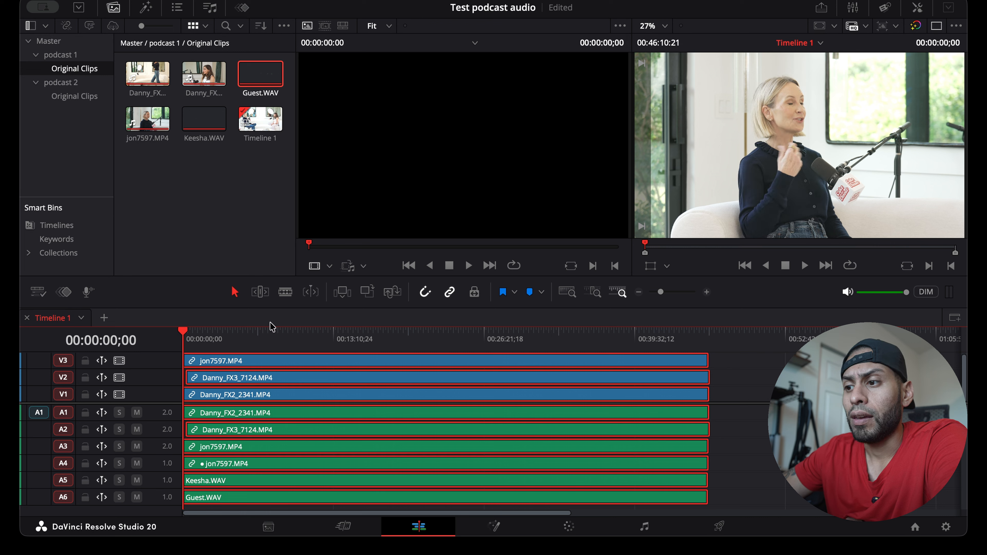
Split all clips at 00:00:14;27, where Danny_FX3_7124.MP4 starts
{"action": "left_click", "coordinate": [593, 292]}
{"action": "left_click", "coordinate": [552, 342]}
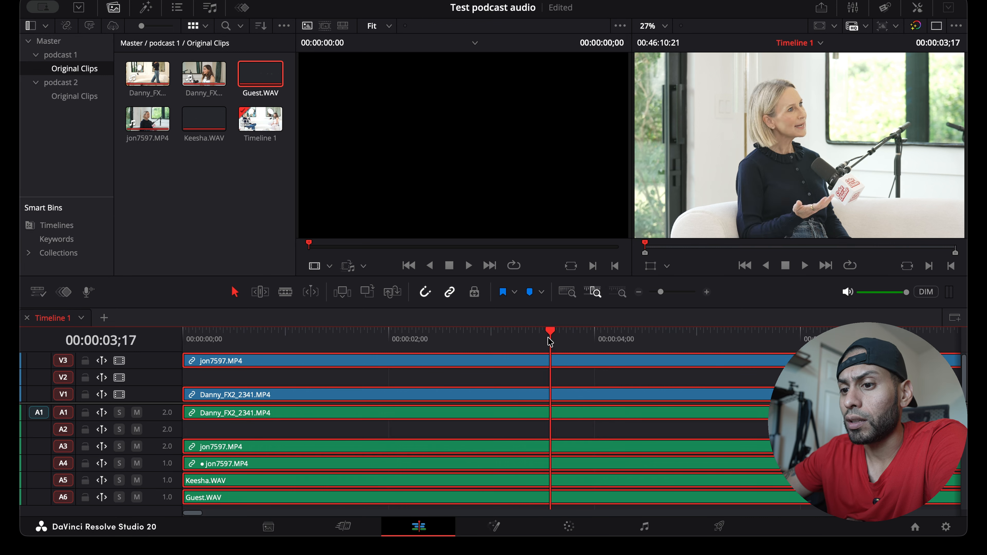
{"action": "left_click", "coordinate": [505, 386]}
{"action": "scroll", "coordinate": [505, 386], "scroll_direction": "right", "scroll_amount": 15}
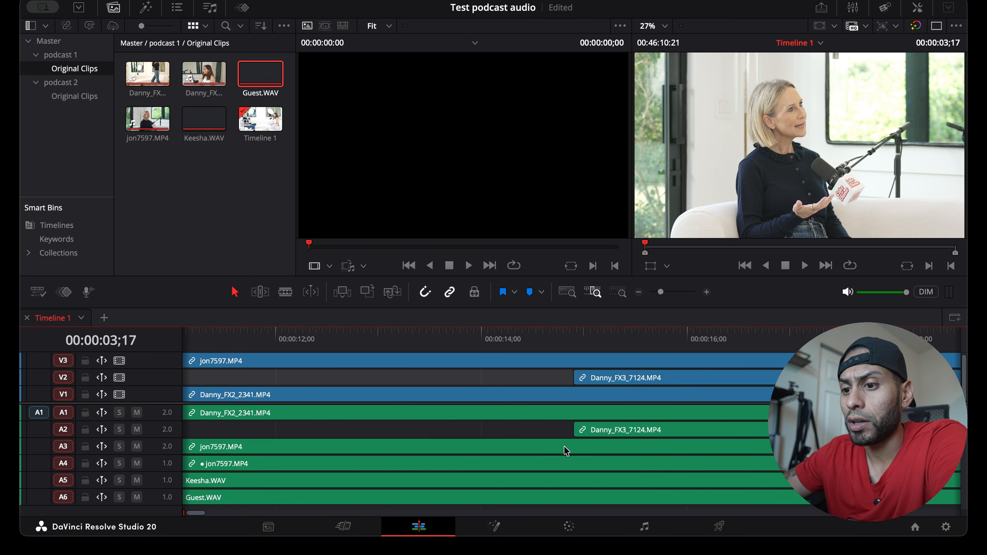
{"action": "left_click", "coordinate": [574, 344]}
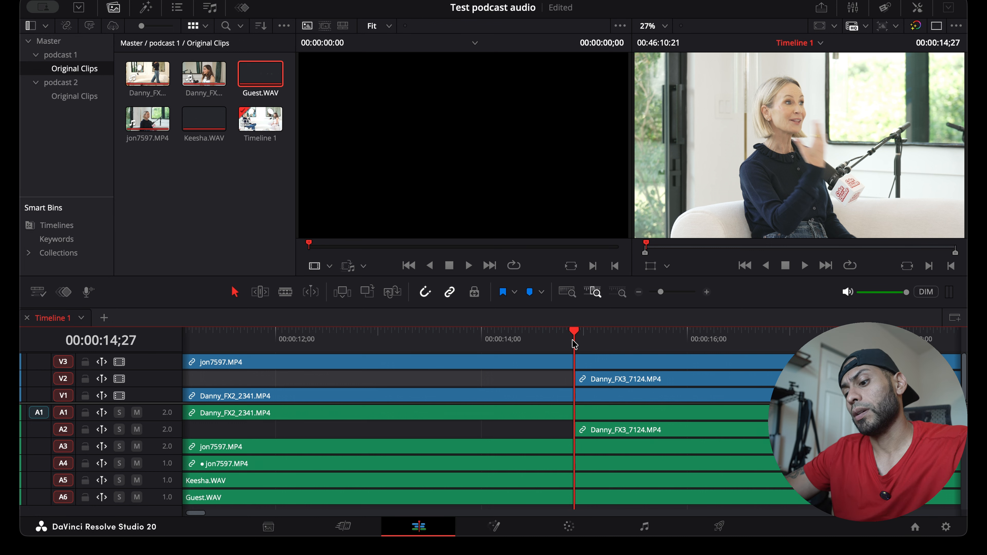
{"action": "key", "text": "super+b"}
Ripple delete all clip segments before the cut so every track starts together
{"action": "left_click_drag", "start_coordinate": [573, 340], "coordinate": [532, 342]}
{"action": "left_click_drag", "start_coordinate": [518, 376], "coordinate": [567, 509]}
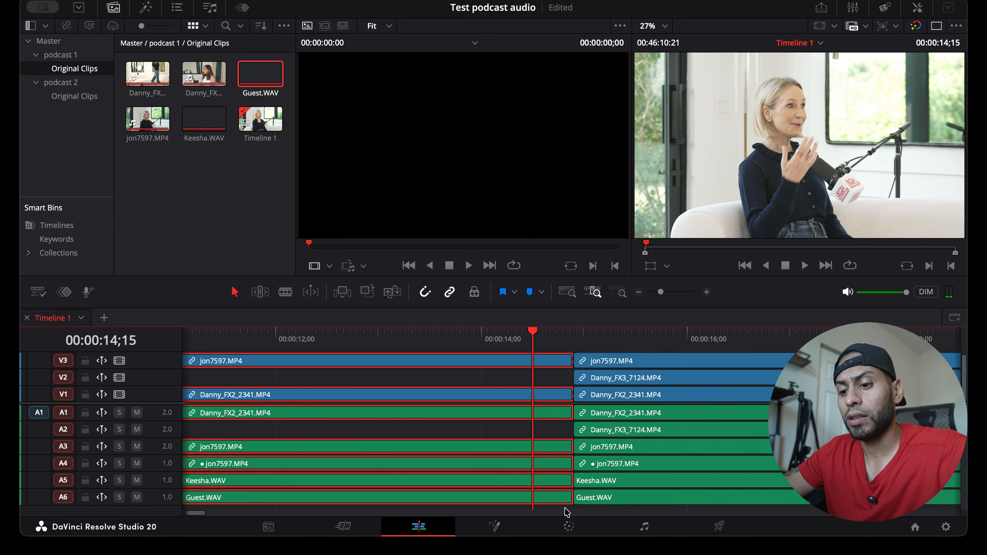
{"action": "key", "text": "shift+BackSpace"}
Play the beginning of the trimmed timeline and skim through the rest of the footage
{"action": "key", "text": "space"}
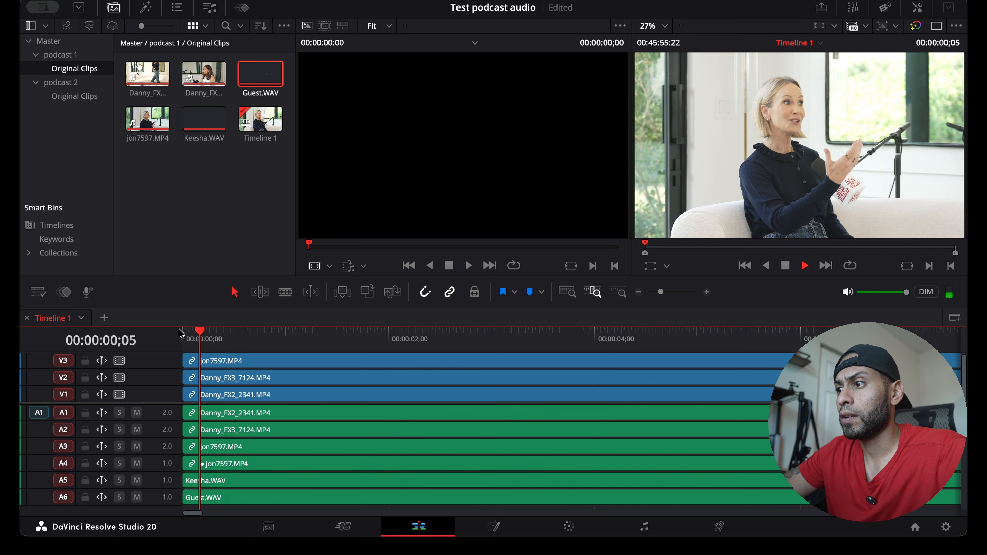
{"action": "key", "text": "space"}
{"action": "scroll", "coordinate": [181, 333], "scroll_direction": "down", "scroll_amount": 5}
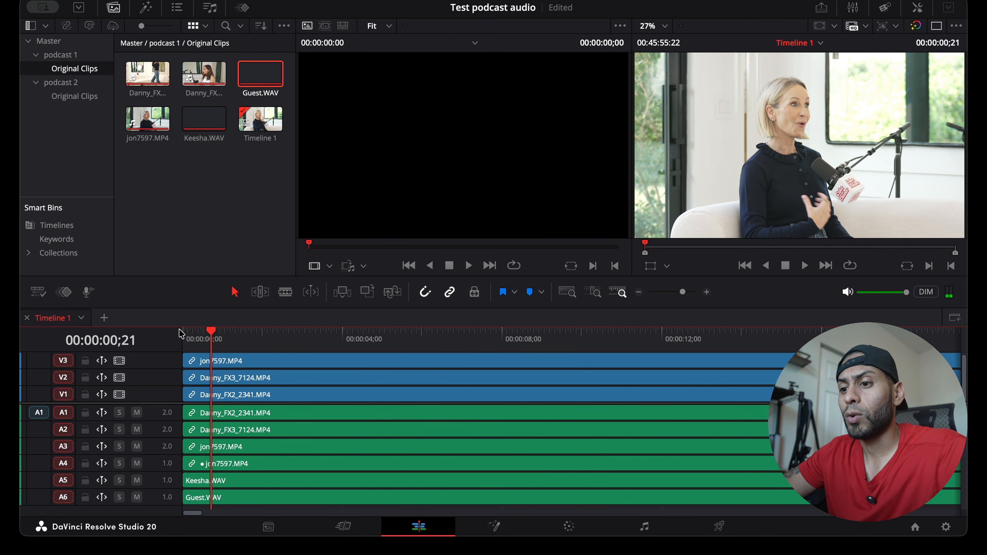
{"action": "left_click", "coordinate": [295, 338]}
{"action": "left_click", "coordinate": [540, 337]}
{"action": "scroll", "coordinate": [542, 336], "scroll_direction": "right", "scroll_amount": 10}
{"action": "scroll", "coordinate": [543, 337], "scroll_direction": "left", "scroll_amount": 10}
{"action": "scroll", "coordinate": [543, 336], "scroll_direction": "down", "scroll_amount": 5}
{"action": "scroll", "coordinate": [543, 336], "scroll_direction": "down", "scroll_amount": 3}
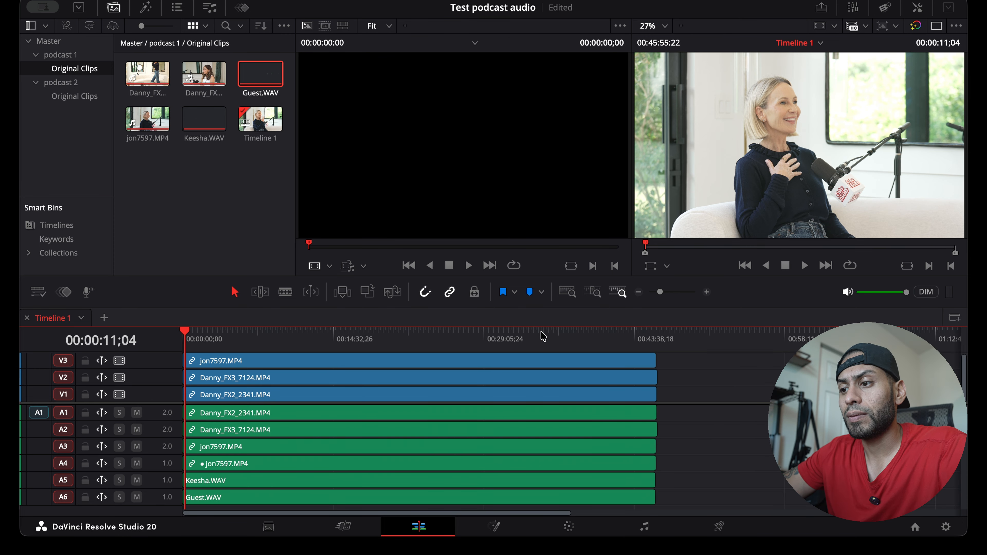
{"action": "left_click", "coordinate": [505, 340]}
{"action": "left_click", "coordinate": [456, 340]}
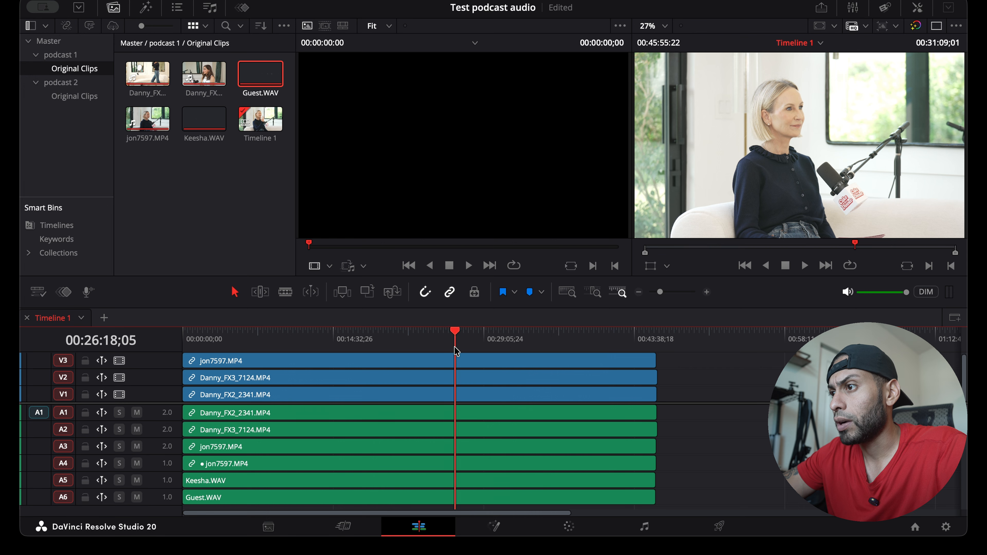
{"action": "left_click", "coordinate": [406, 342]}
{"action": "left_click", "coordinate": [629, 342]}
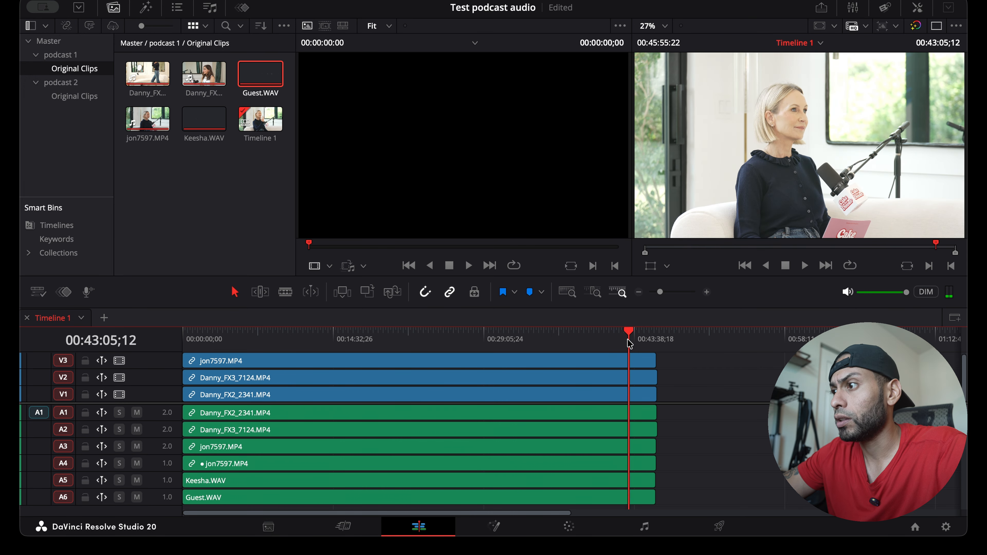
Split all clips across every track at 00:22:32;20
{"action": "left_click", "coordinate": [410, 335]}
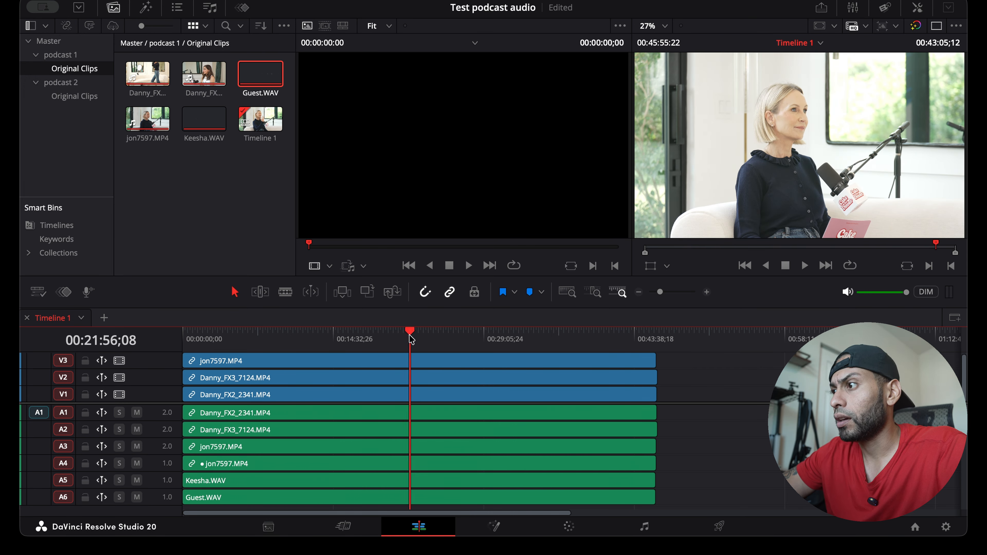
{"action": "left_click_drag", "start_coordinate": [411, 340], "coordinate": [410, 389]}
{"action": "left_click", "coordinate": [416, 345]}
{"action": "key", "text": "super+b"}
Delete all clip segments after the cut and return the playhead to the timeline start
{"action": "left_click_drag", "start_coordinate": [417, 345], "coordinate": [476, 454]}
{"action": "left_click_drag", "start_coordinate": [676, 501], "coordinate": [555, 429]}
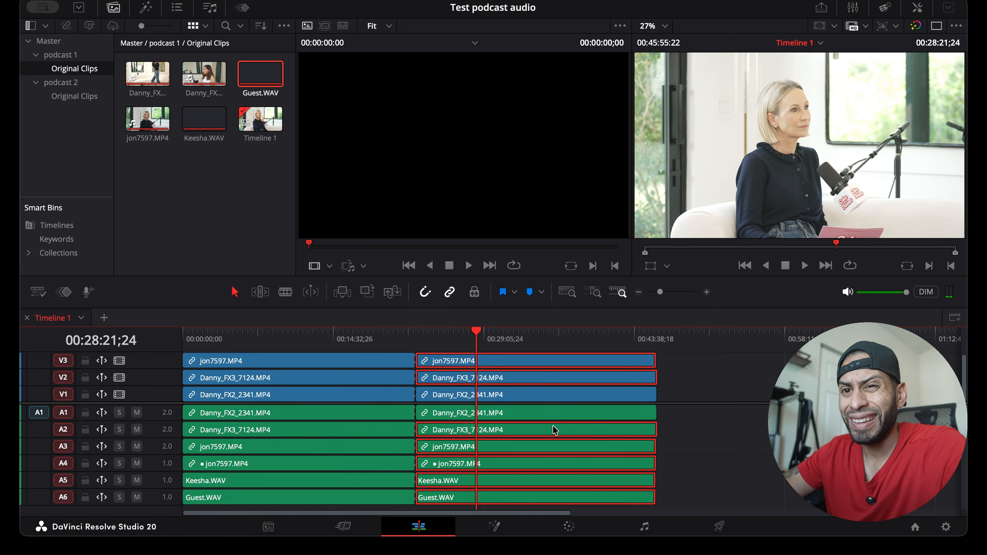
{"action": "left_click_drag", "start_coordinate": [640, 337], "coordinate": [647, 333]}
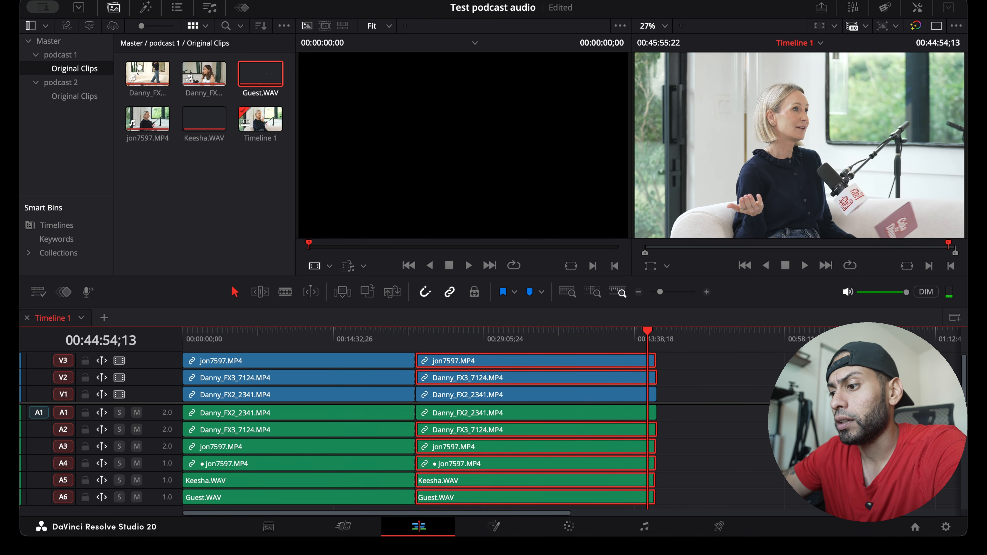
{"action": "left_click", "coordinate": [661, 493]}
{"action": "left_click_drag", "start_coordinate": [672, 499], "coordinate": [597, 355]}
{"action": "key", "text": "BackSpace"}
{"action": "left_click_drag", "start_coordinate": [406, 335], "coordinate": [182, 332]}
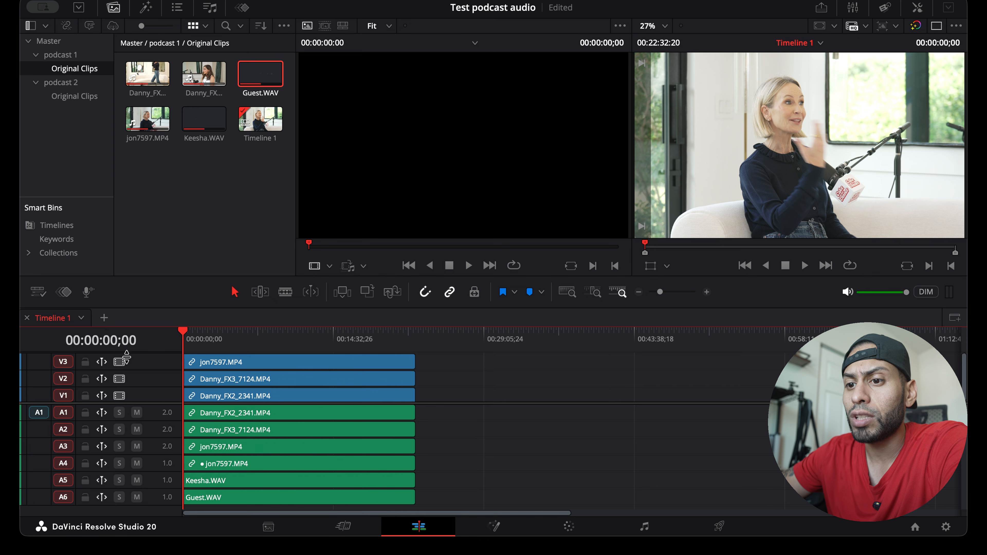
Copy Keesha.WAV and Guest.WAV from Timeline 1 into a new, separate timeline
{"action": "left_click", "coordinate": [104, 319]}
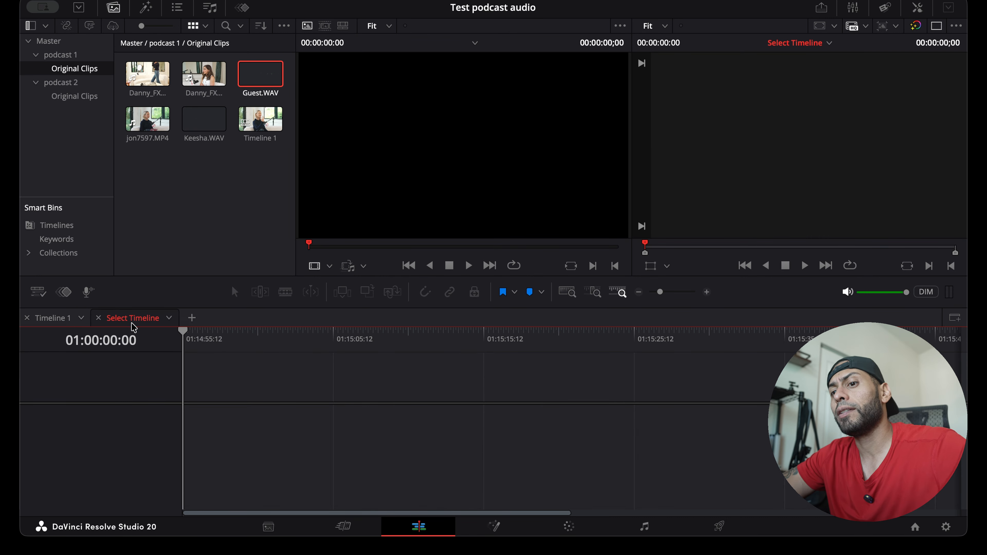
{"action": "left_click", "coordinate": [53, 318]}
{"action": "left_click_drag", "start_coordinate": [450, 484], "coordinate": [382, 495]}
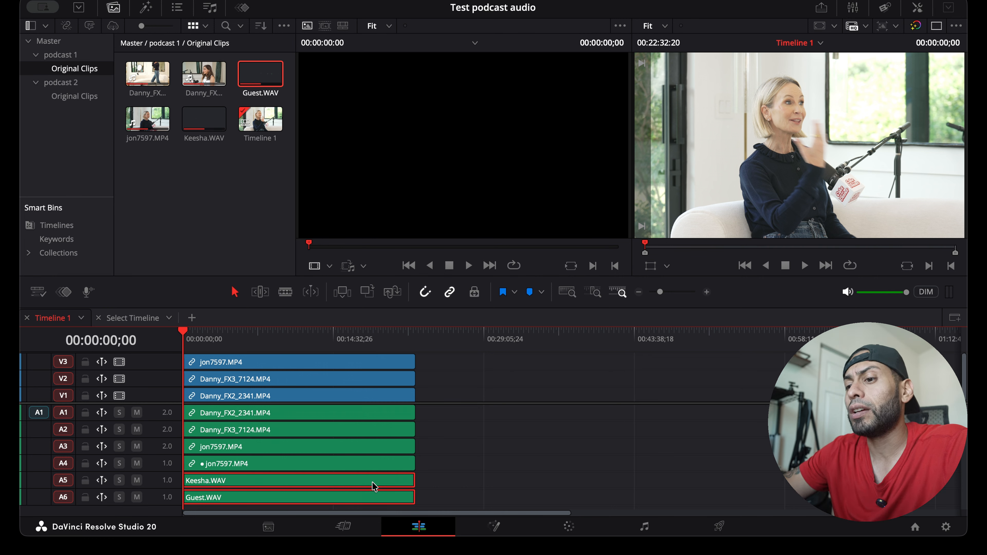
{"action": "left_click", "coordinate": [134, 318]}
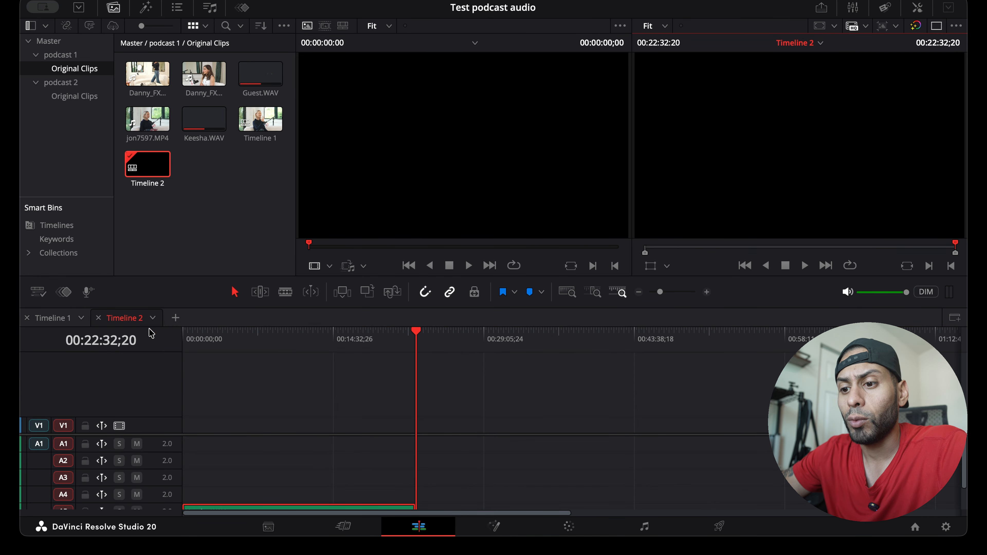
{"action": "scroll", "coordinate": [269, 443], "scroll_direction": "down", "scroll_amount": 2}
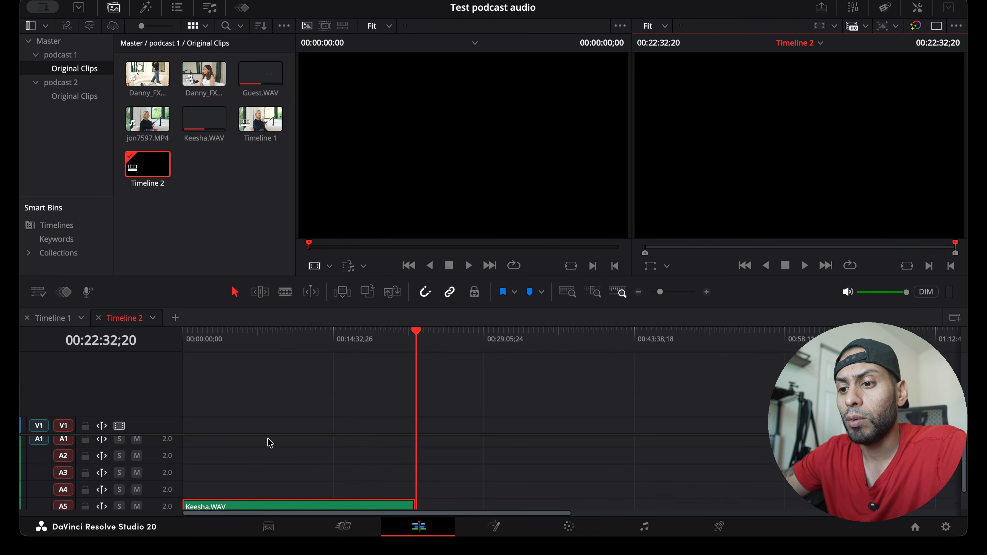
Rename the new timeline holding the two WAV clips as audio
{"action": "double_click", "coordinate": [124, 318]}
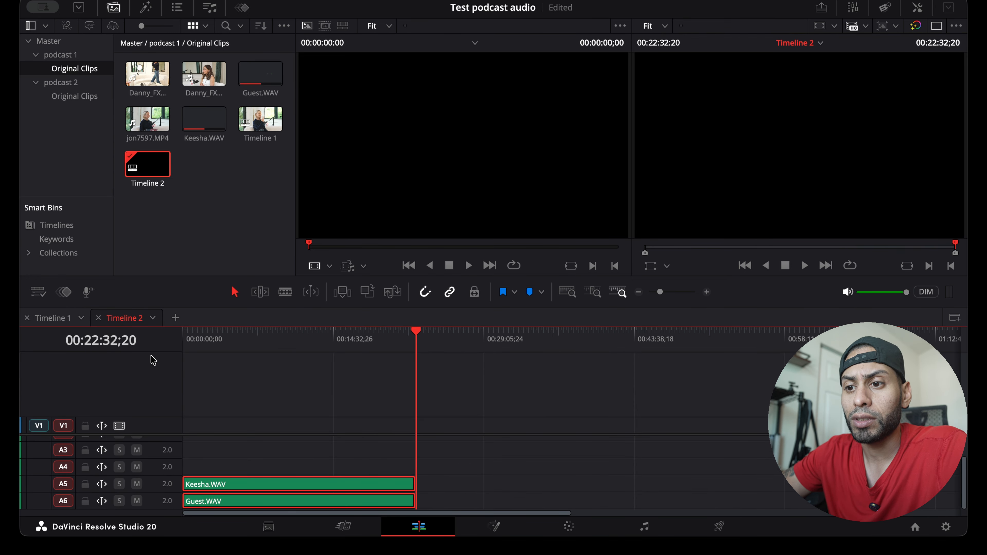
{"action": "type", "text": "v"}
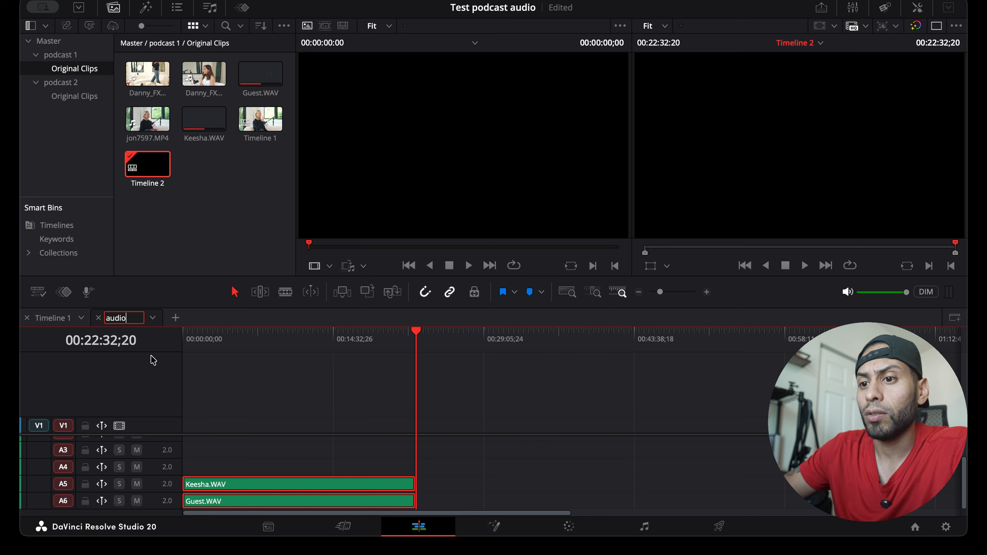
{"action": "type", "text": "udio"}
{"action": "left_click", "coordinate": [233, 383]}
Compare Timeline 1 with the audio timeline and check where the clips in Timeline 1 end and start
{"action": "left_click", "coordinate": [42, 318]}
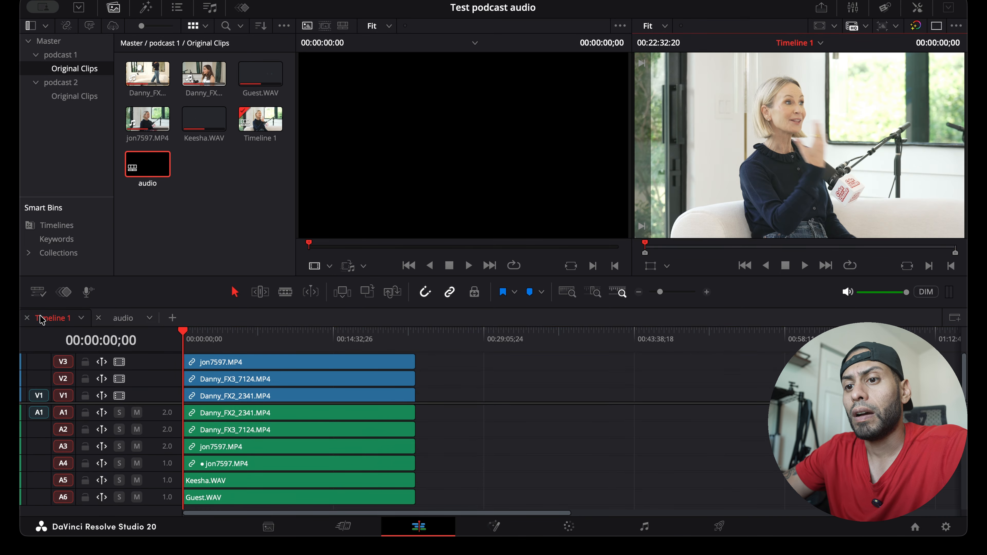
{"action": "left_click", "coordinate": [124, 319]}
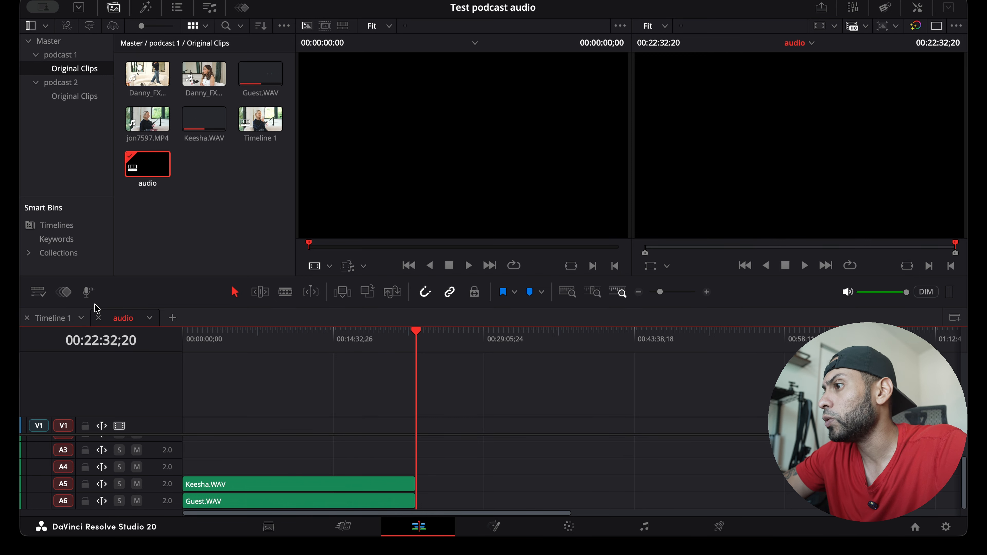
{"action": "left_click", "coordinate": [54, 317]}
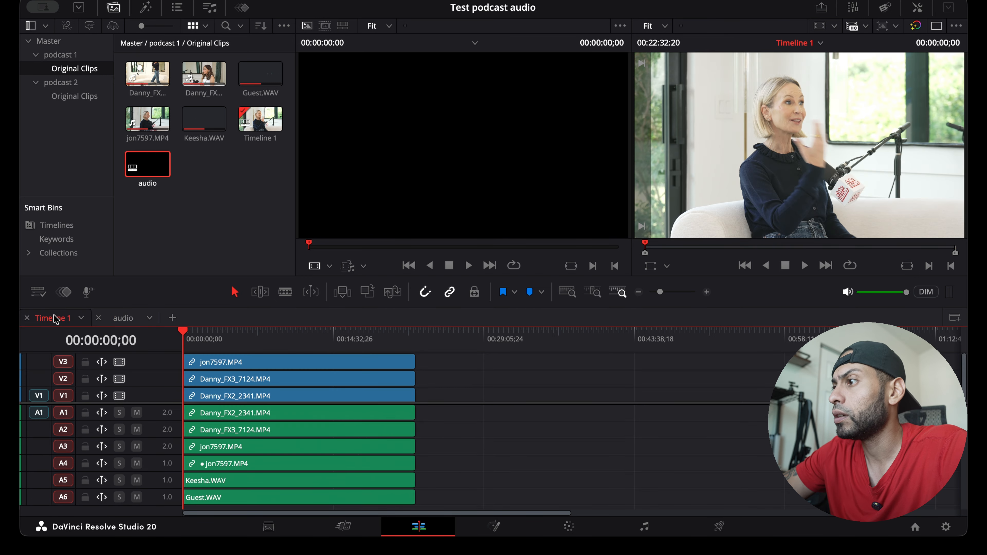
{"action": "left_click", "coordinate": [325, 344]}
{"action": "key", "text": "Home"}
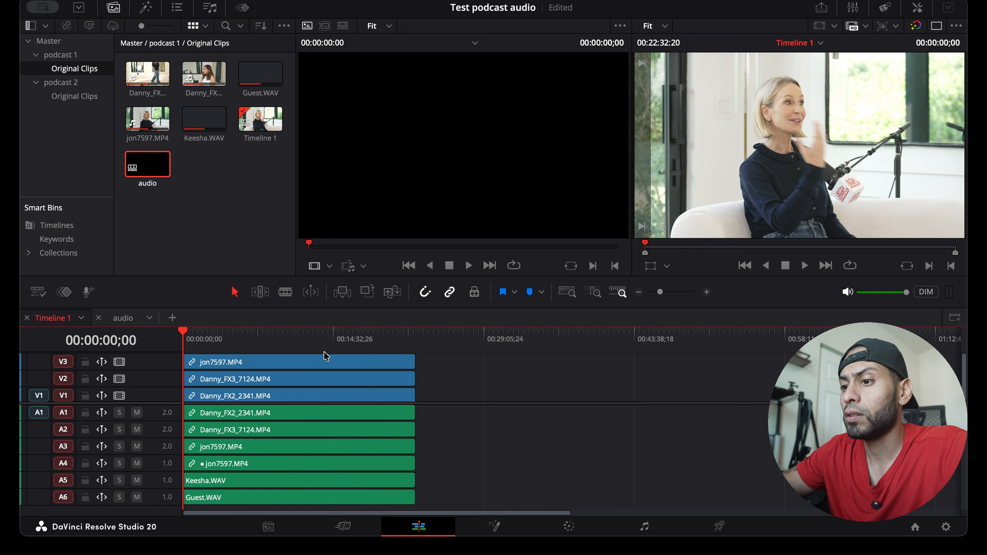
{"action": "left_click", "coordinate": [417, 333]}
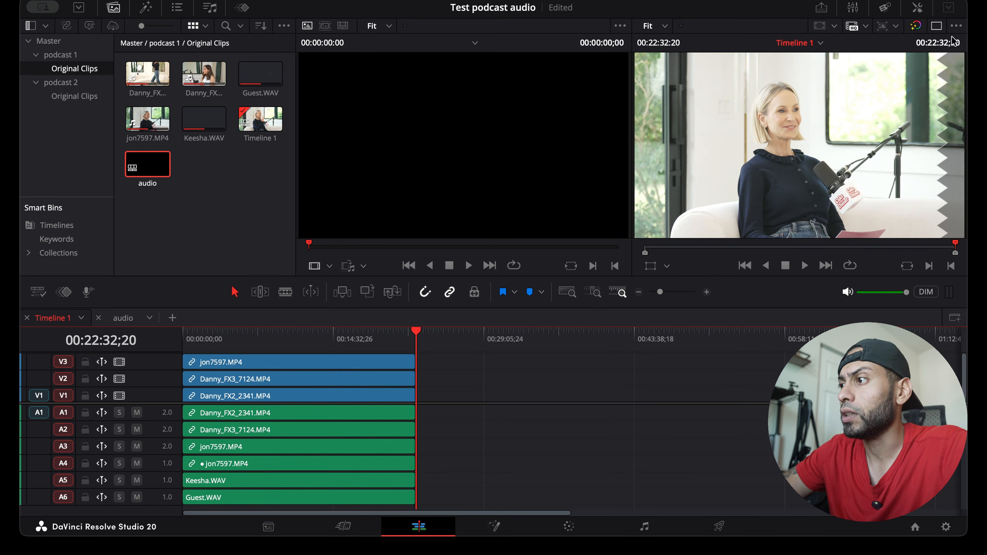
{"action": "left_click", "coordinate": [204, 335]}
{"action": "left_click_drag", "start_coordinate": [204, 332], "coordinate": [175, 331]}
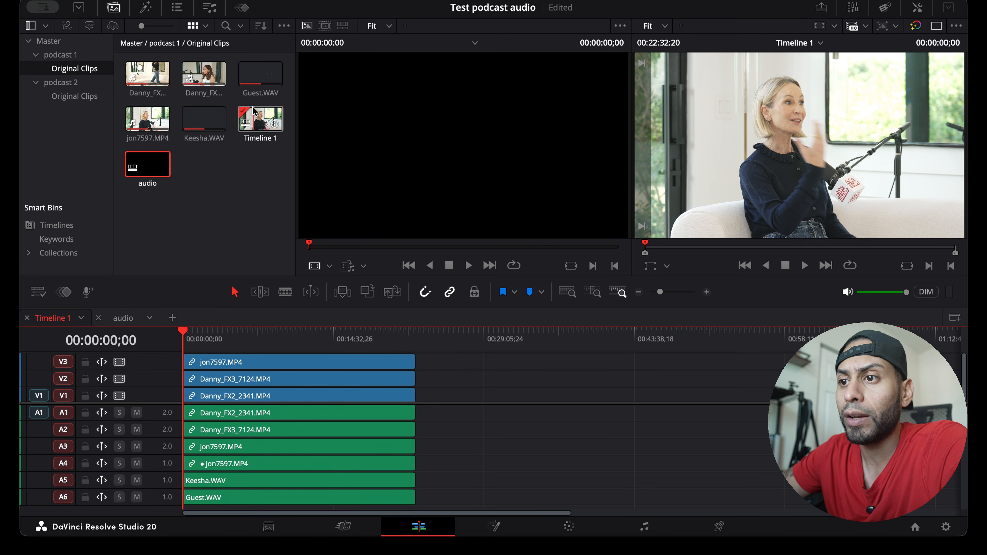
Convert Timeline 1 in the media pool into a multicam clip
{"action": "left_click", "coordinate": [256, 118]}
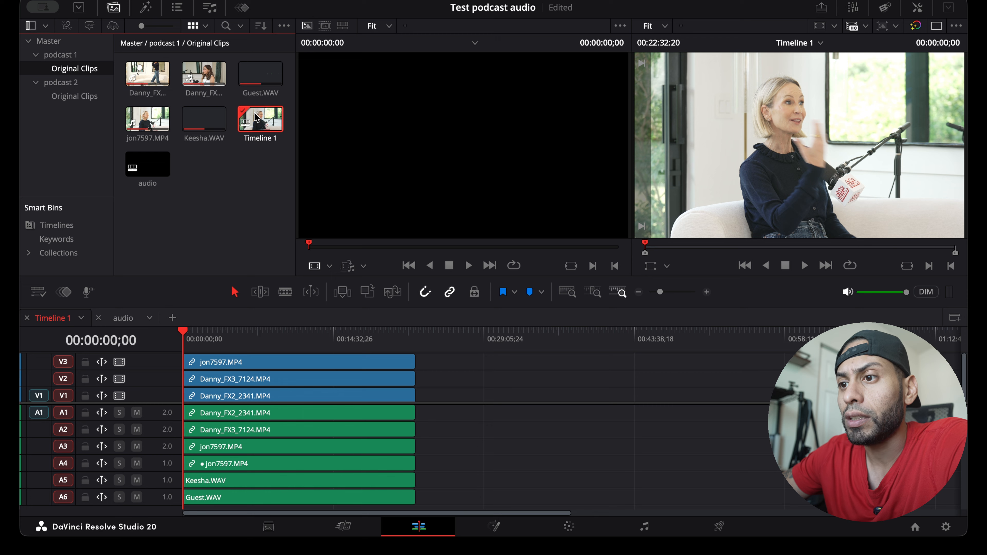
{"action": "right_click", "coordinate": [257, 118]}
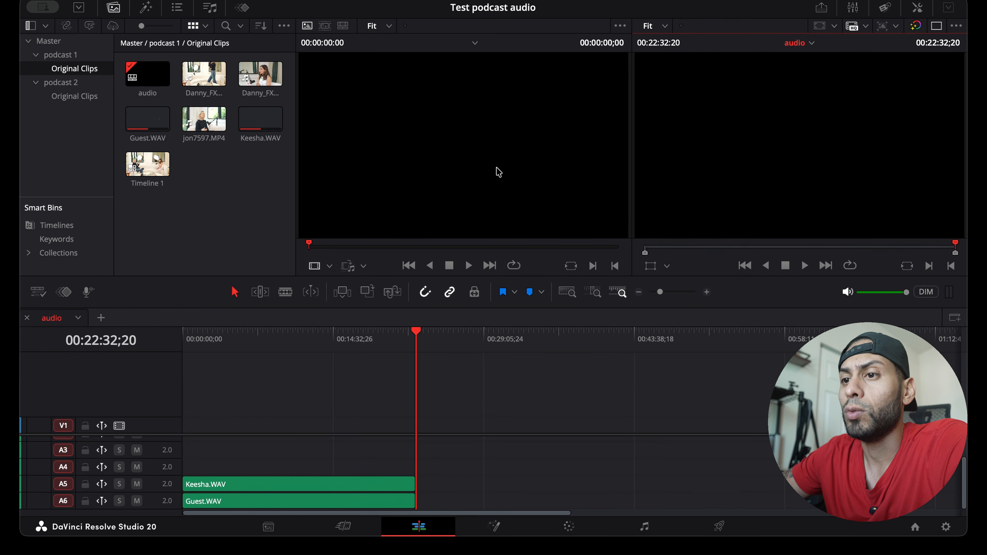
Move the audio timeline's playhead to 00:00:43;17 and preview Guest.WAV from the bin
{"action": "left_click_drag", "start_coordinate": [201, 342], "coordinate": [190, 342]}
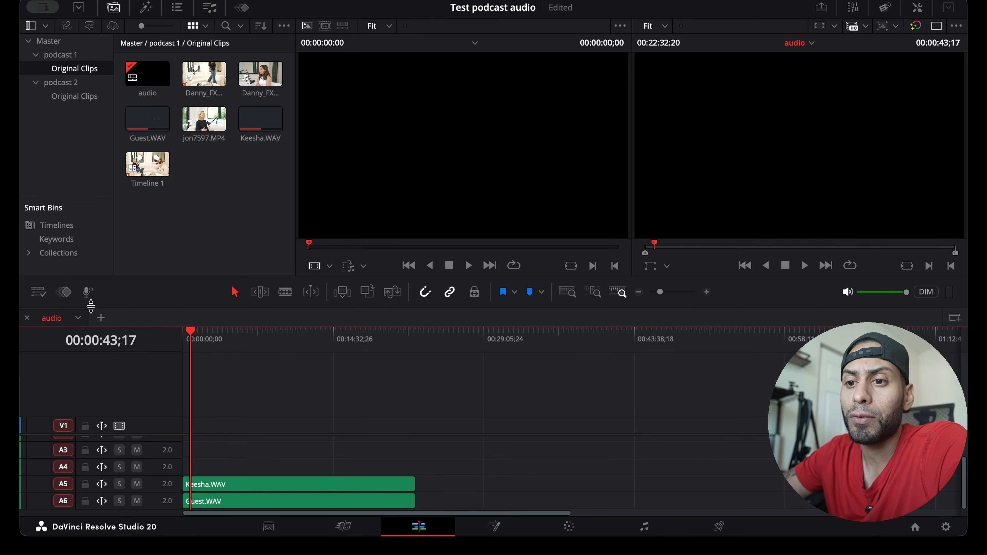
{"action": "left_click", "coordinate": [210, 217]}
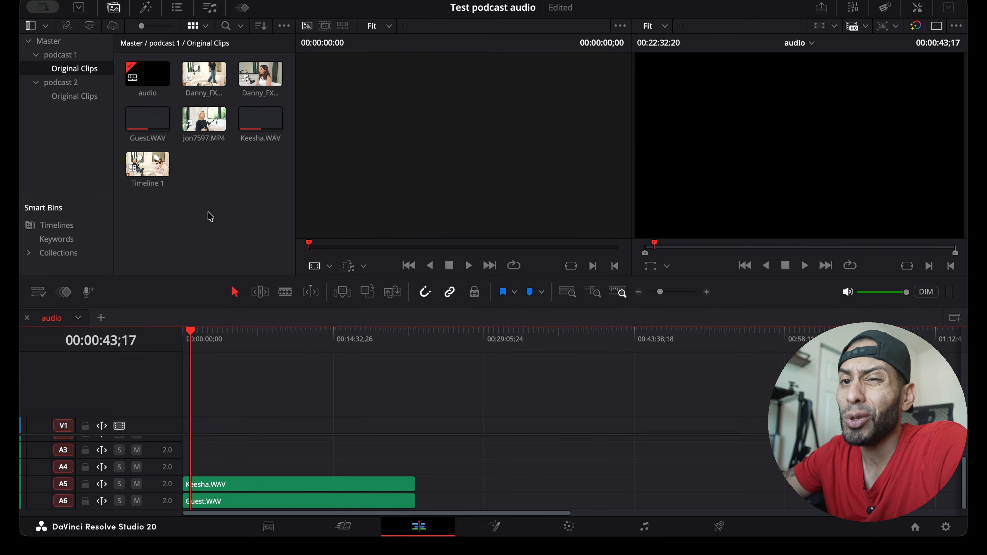
{"action": "left_click", "coordinate": [160, 114]}
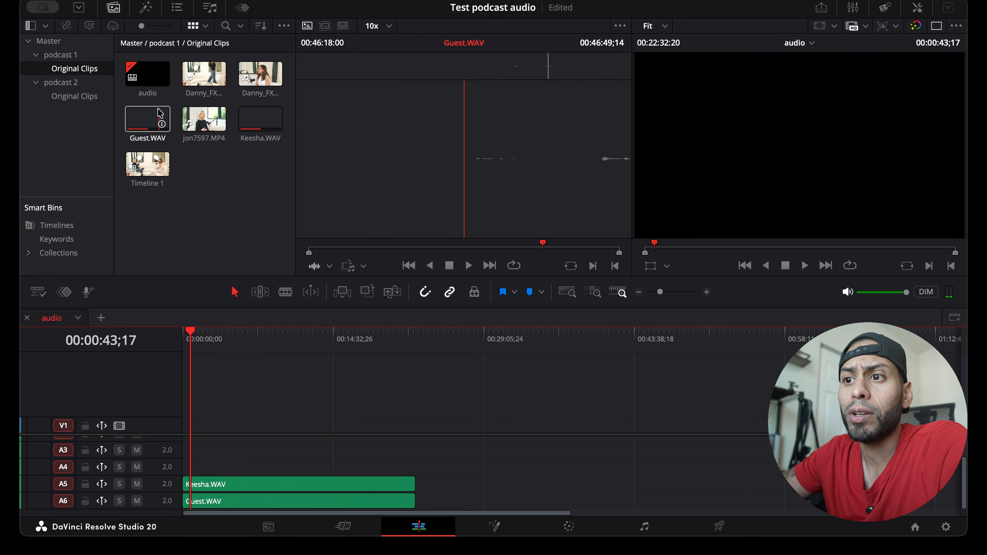
Open an additional timeline tab and create a new timeline from the Timeline 1 multicam clip
{"action": "left_click", "coordinate": [151, 75]}
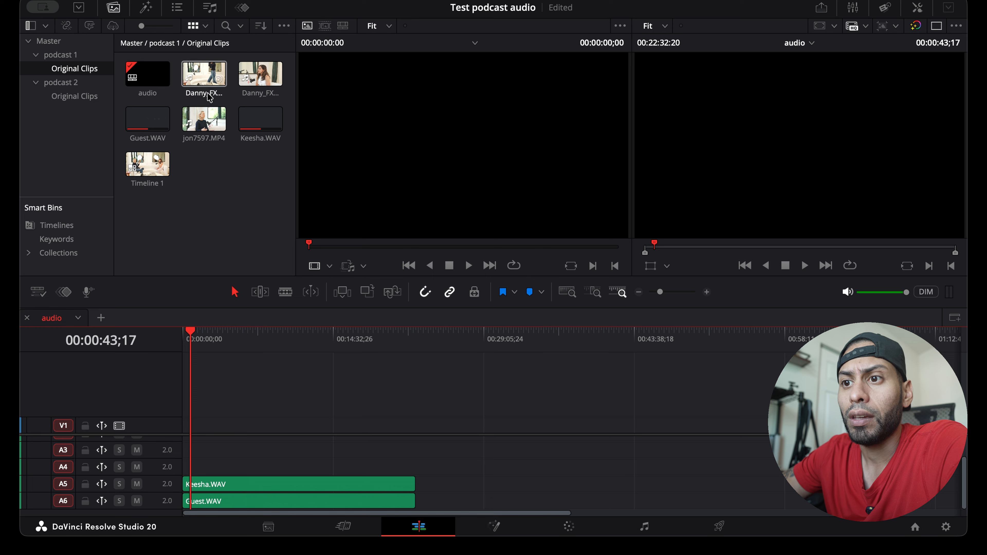
{"action": "left_click", "coordinate": [151, 162]}
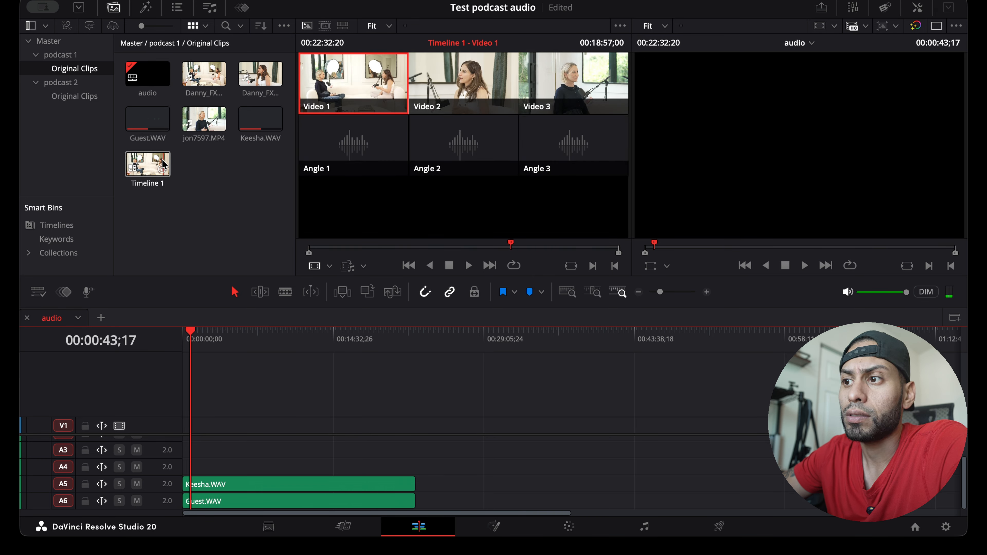
{"action": "left_click", "coordinate": [103, 318]}
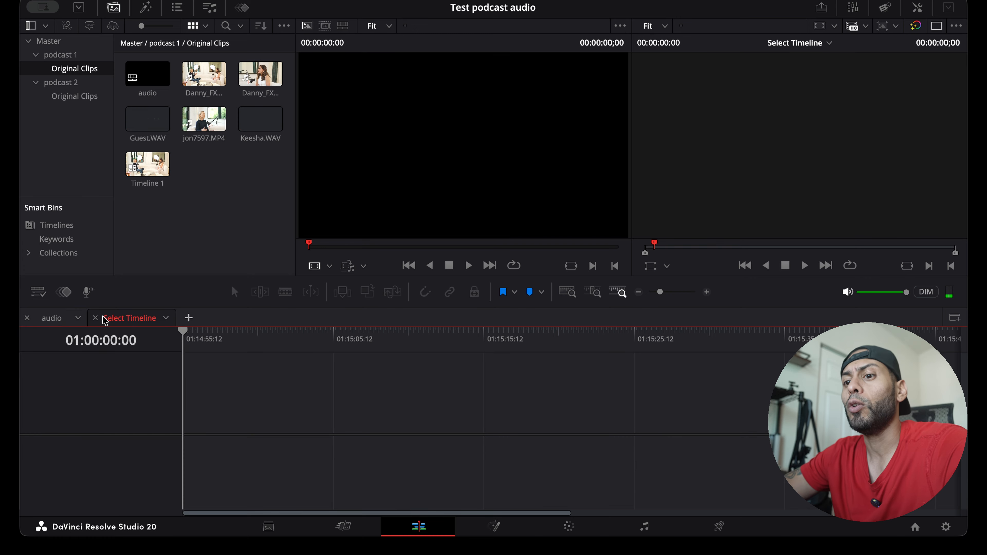
{"action": "left_click_drag", "start_coordinate": [147, 180], "coordinate": [179, 434]}
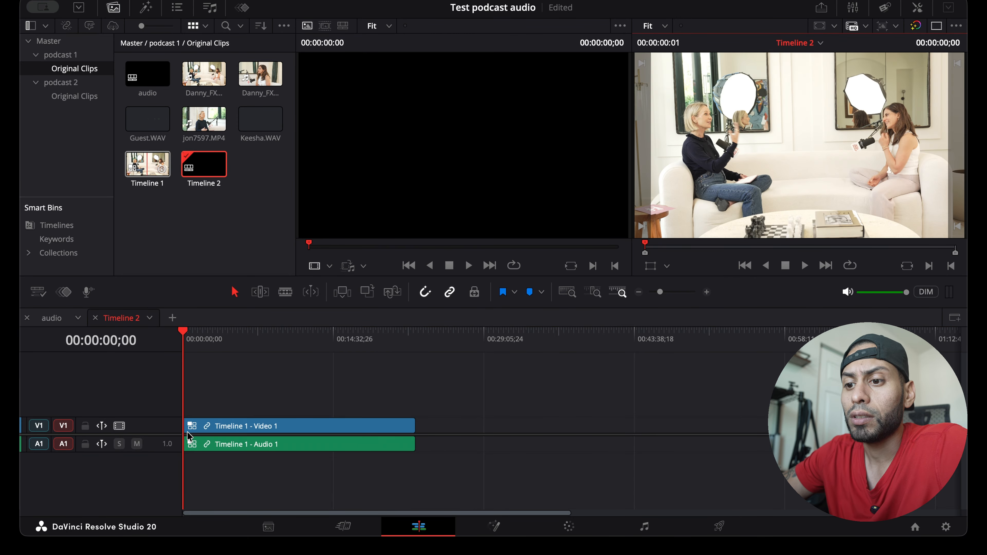
Rename the new multicam timeline as podcast with audio
{"action": "double_click", "coordinate": [128, 320]}
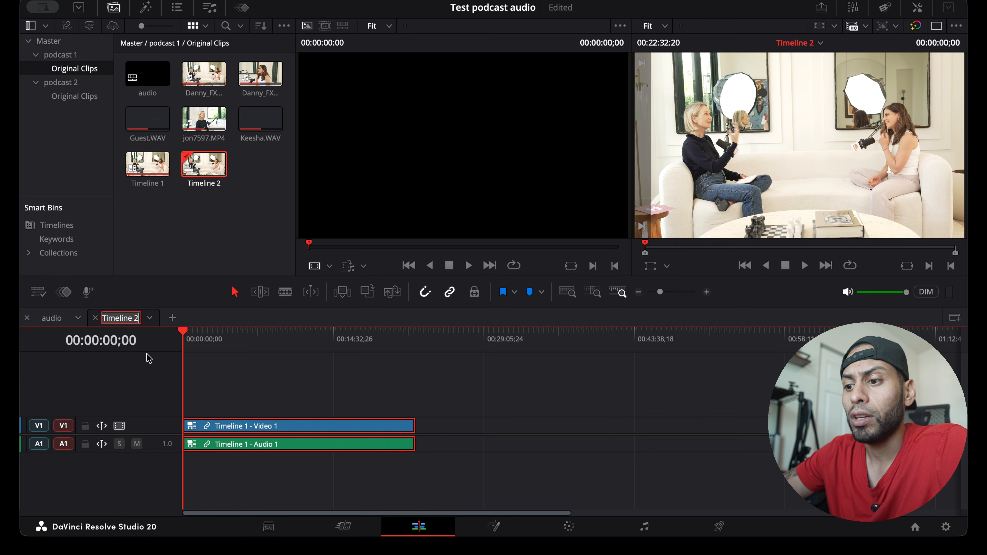
{"action": "type", "text": "podca"}
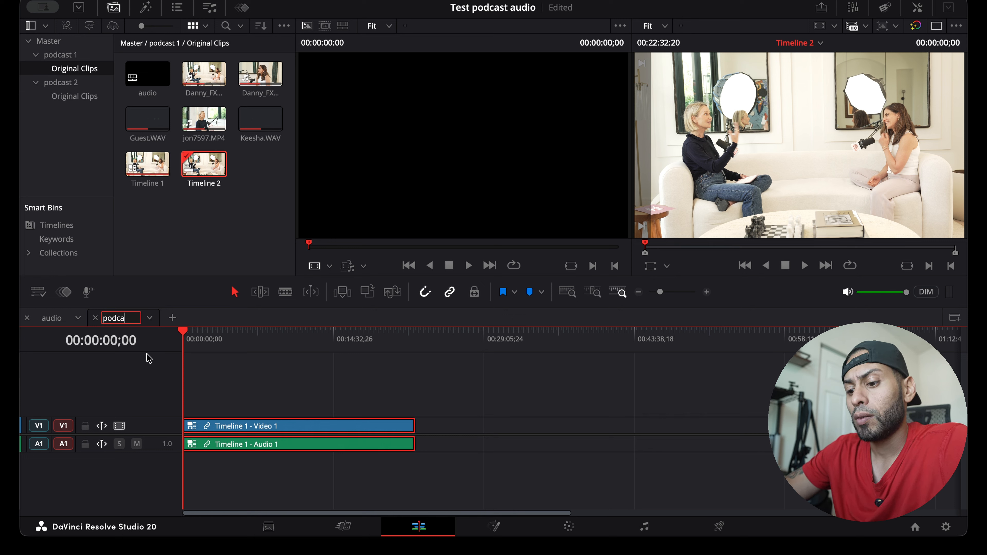
{"action": "type", "text": "st with audio"}
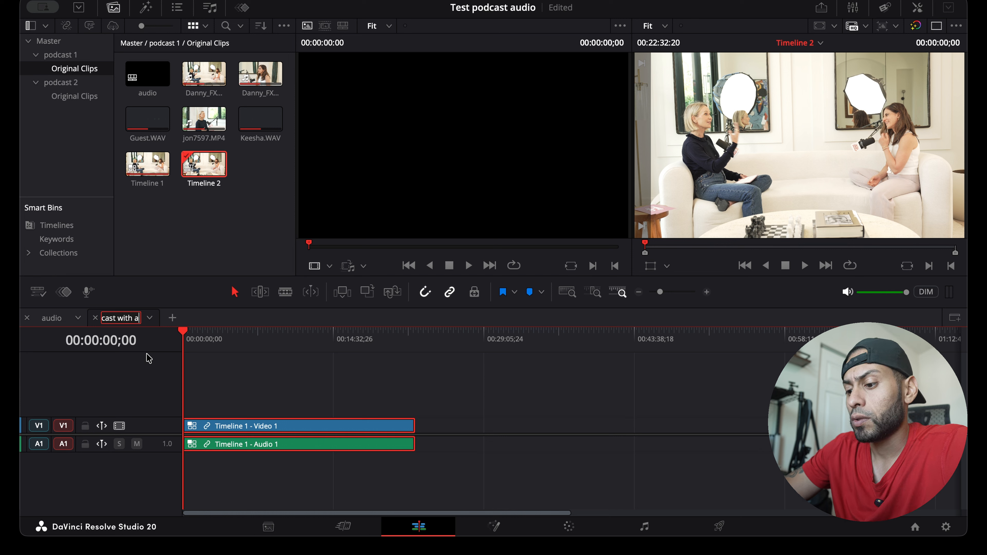
{"action": "left_click", "coordinate": [223, 375]}
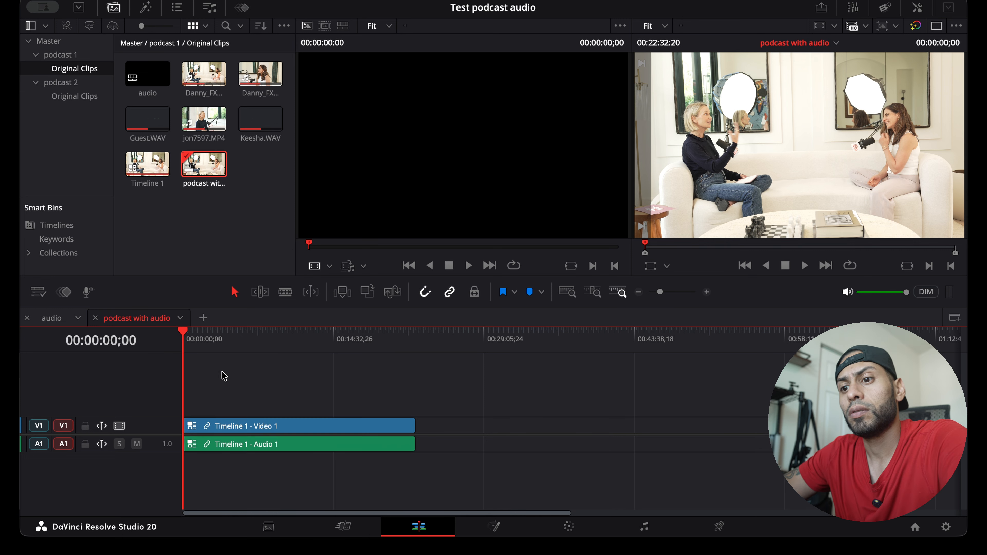
Show the multicam clip's camera angles in the source viewer and run automatic angle switching on the selected clip
{"action": "left_click_drag", "start_coordinate": [184, 332], "coordinate": [284, 333]}
{"action": "left_click", "coordinate": [261, 429]}
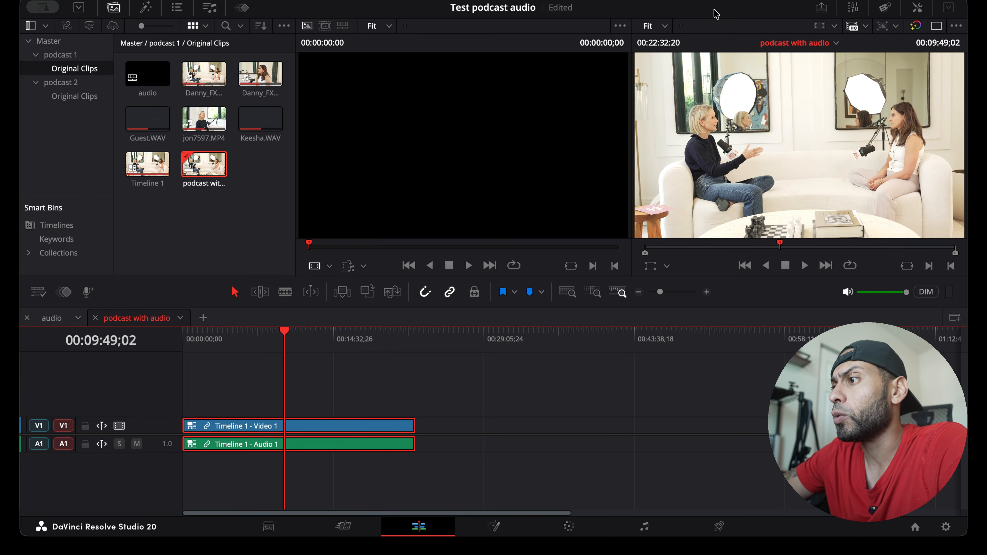
{"action": "left_click", "coordinate": [936, 26]}
{"action": "left_click", "coordinate": [936, 26]}
{"action": "left_click", "coordinate": [497, 164]}
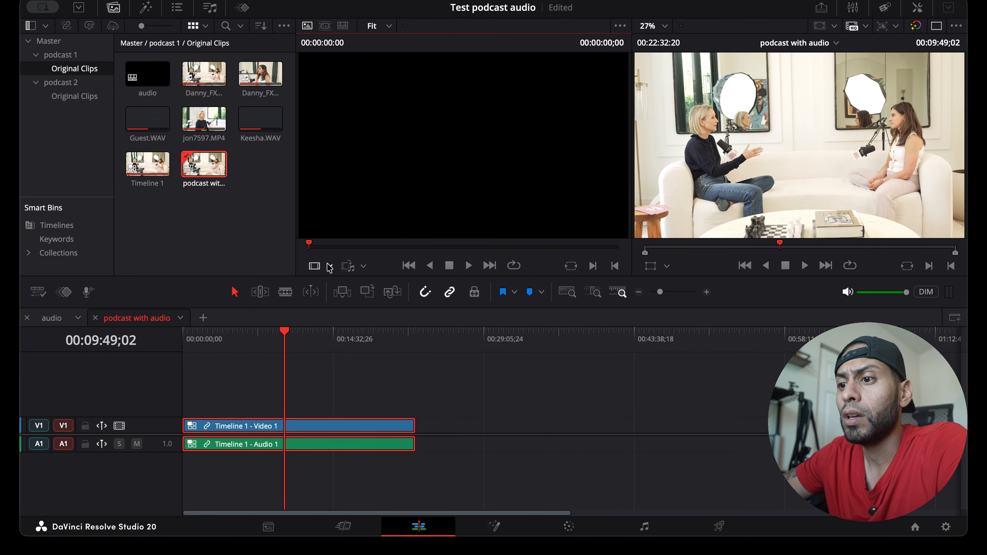
{"action": "key", "text": "q"}
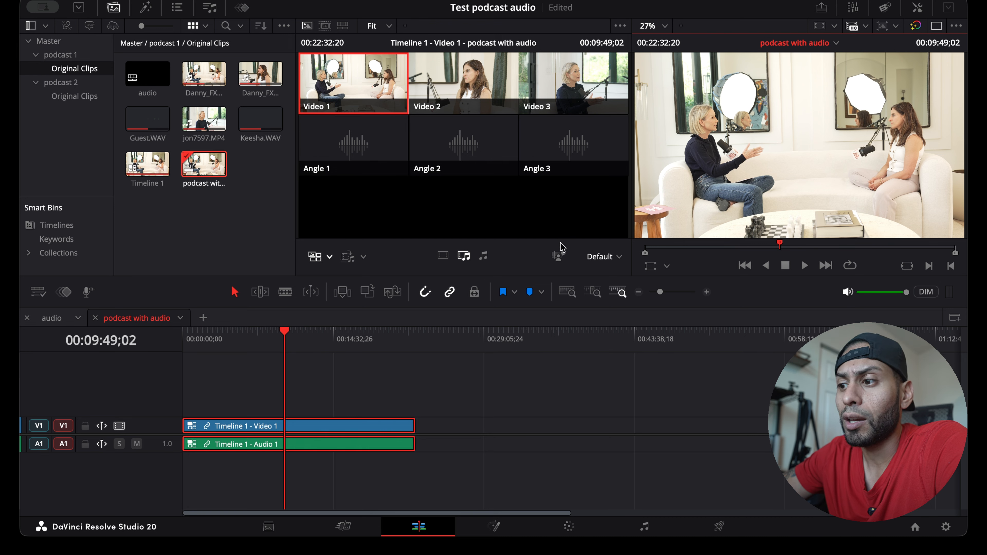
{"action": "left_click", "coordinate": [561, 255]}
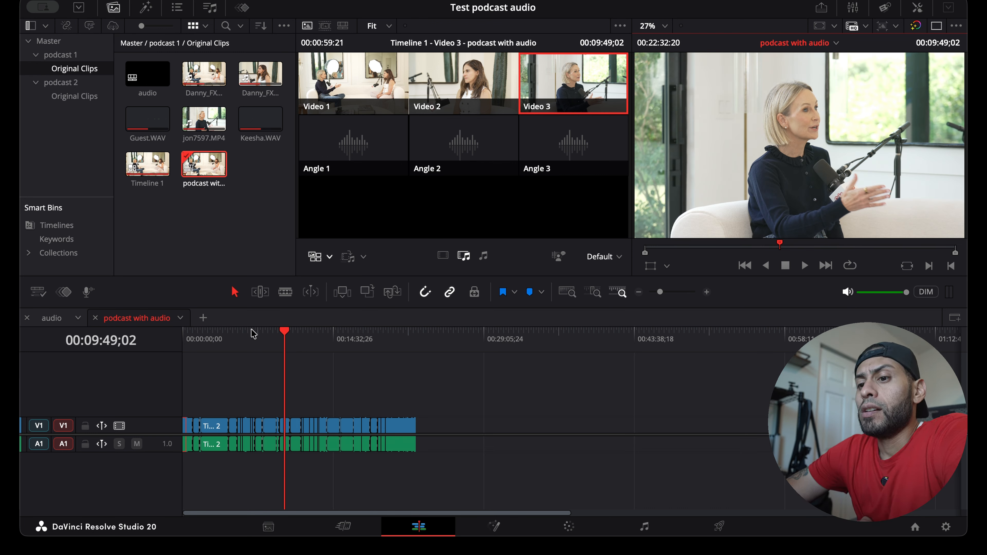
Play the automatically switched timeline from its start to check the camera cuts and the sound
{"action": "left_click_drag", "start_coordinate": [287, 334], "coordinate": [241, 335]}
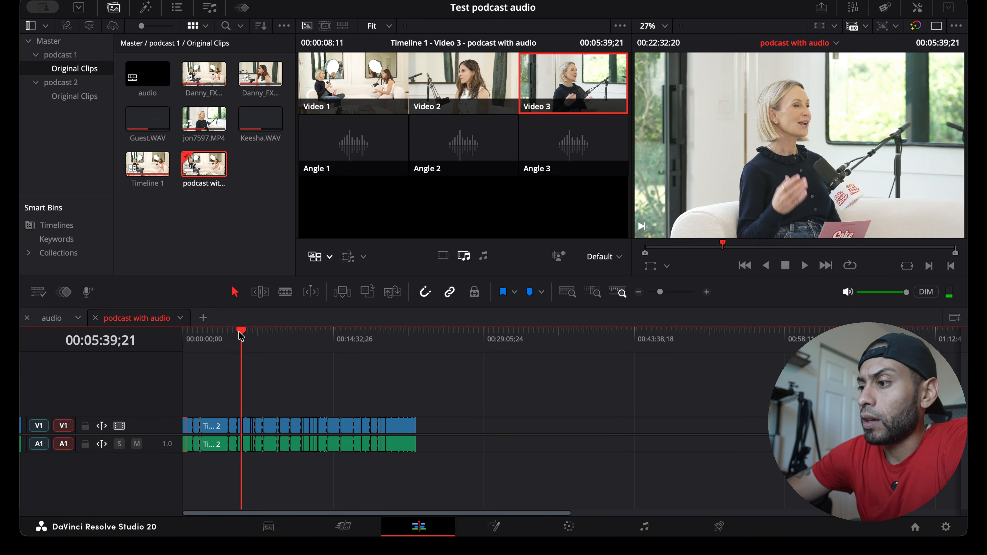
{"action": "left_click_drag", "start_coordinate": [906, 292], "coordinate": [815, 296]}
{"action": "left_click_drag", "start_coordinate": [235, 332], "coordinate": [182, 354]}
{"action": "key", "text": "space"}
{"action": "key", "text": "space"}
{"action": "left_click_drag", "start_coordinate": [859, 292], "coordinate": [906, 292]}
{"action": "left_click", "coordinate": [181, 331]}
{"action": "key", "text": "space"}
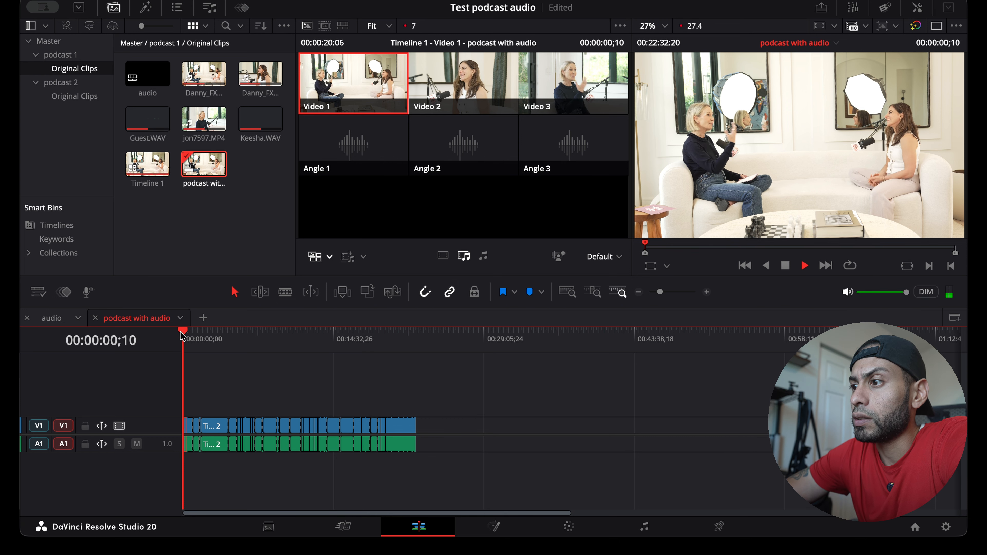
{"action": "key", "text": "space"}
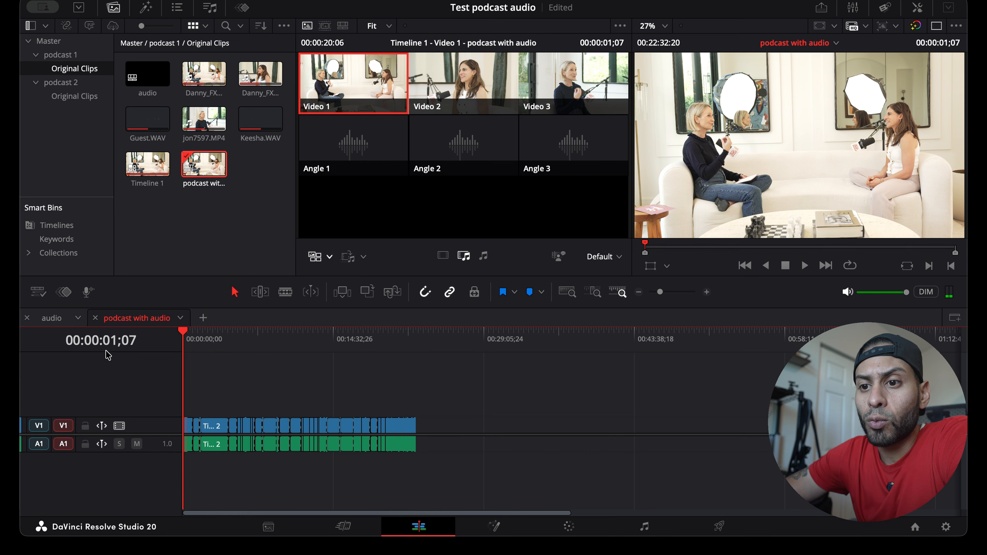
Copy both WAV clips from the audio timeline into the podcast with audio timeline and mute track A1
{"action": "left_click", "coordinate": [51, 317]}
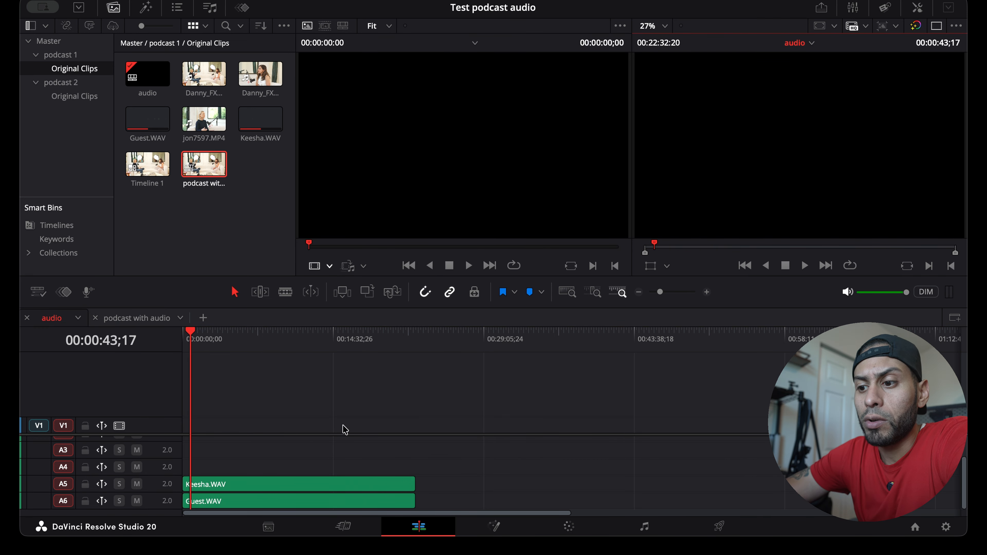
{"action": "left_click_drag", "start_coordinate": [365, 462], "coordinate": [333, 505]}
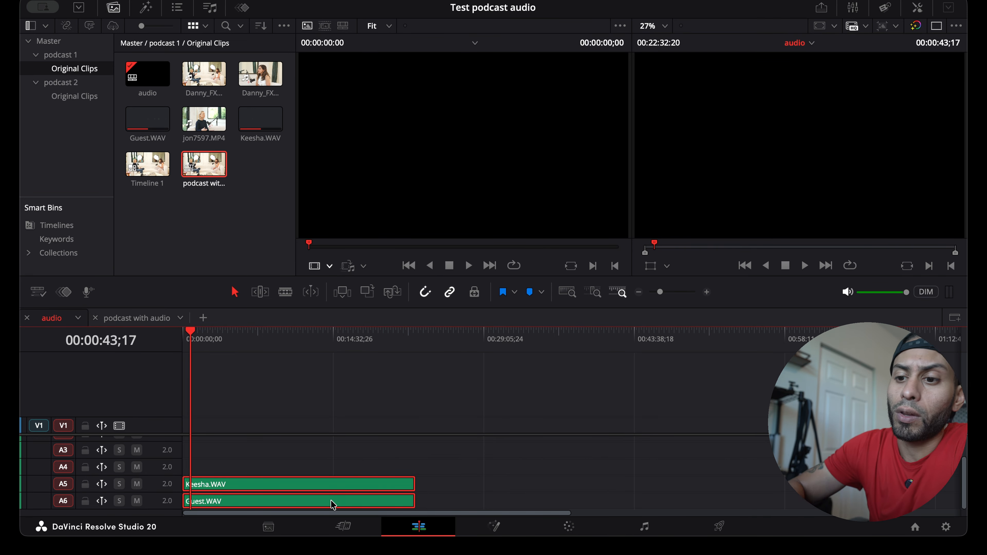
{"action": "left_click", "coordinate": [132, 318]}
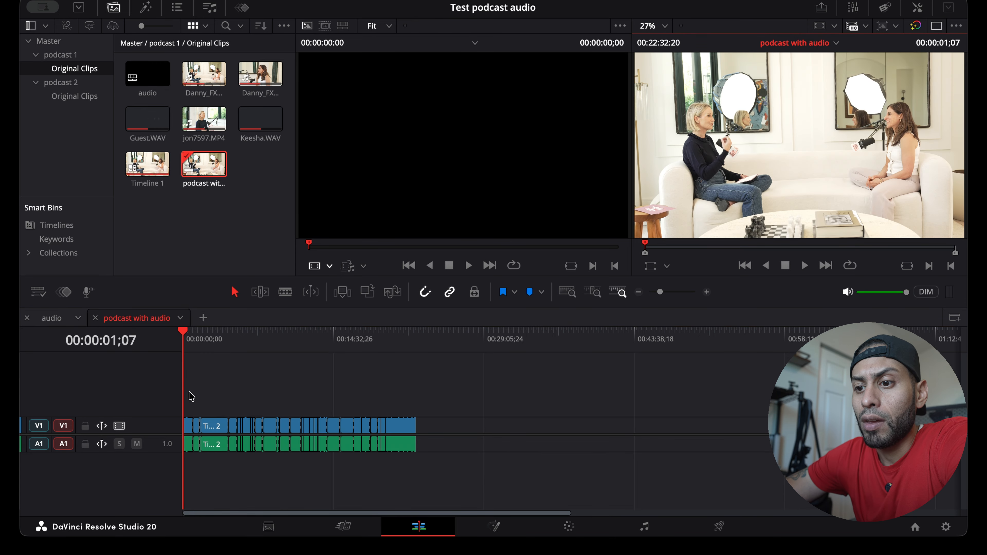
{"action": "key", "text": "super+v"}
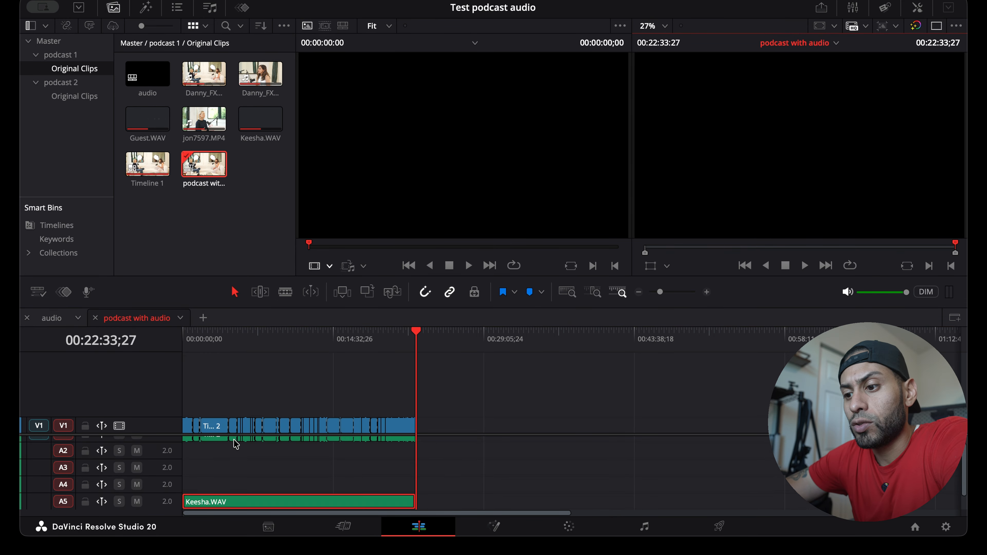
{"action": "scroll", "coordinate": [214, 455], "scroll_direction": "up", "scroll_amount": 1}
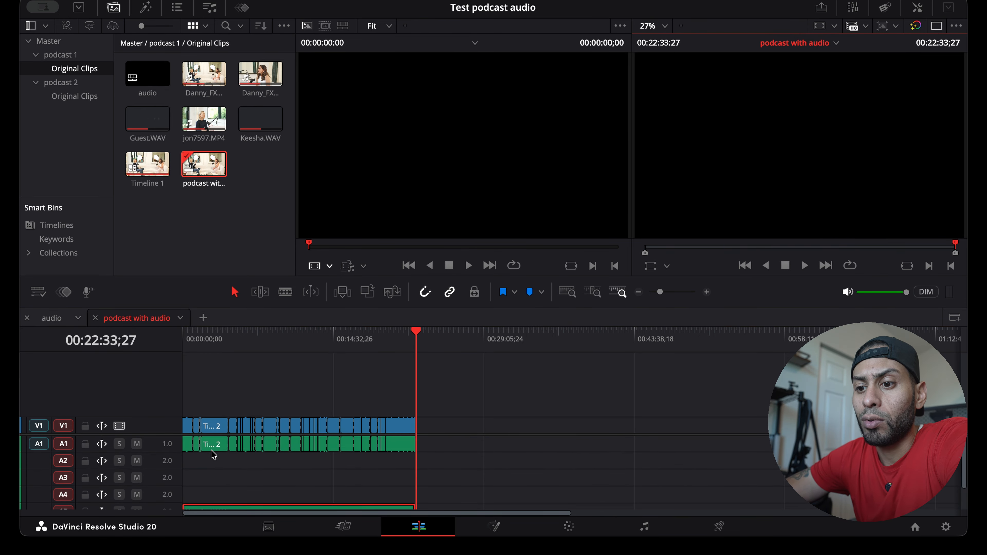
{"action": "left_click", "coordinate": [136, 444]}
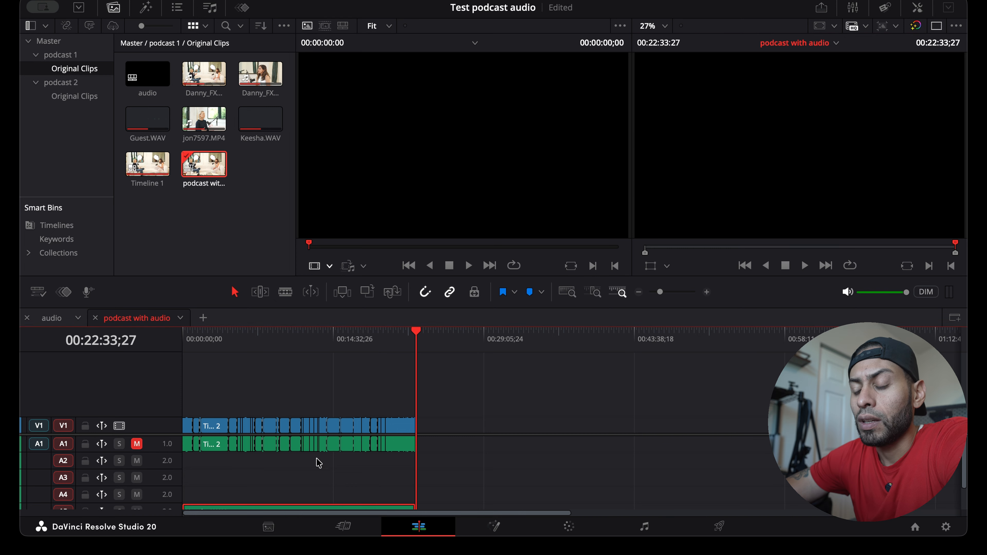
Move the two pasted WAV clips up to tracks A2 and A3 and change both tracks to mono
{"action": "scroll", "coordinate": [319, 463], "scroll_direction": "down", "scroll_amount": 2}
{"action": "left_click_drag", "start_coordinate": [315, 483], "coordinate": [287, 465]}
{"action": "scroll", "coordinate": [307, 460], "scroll_direction": "up", "scroll_amount": 2}
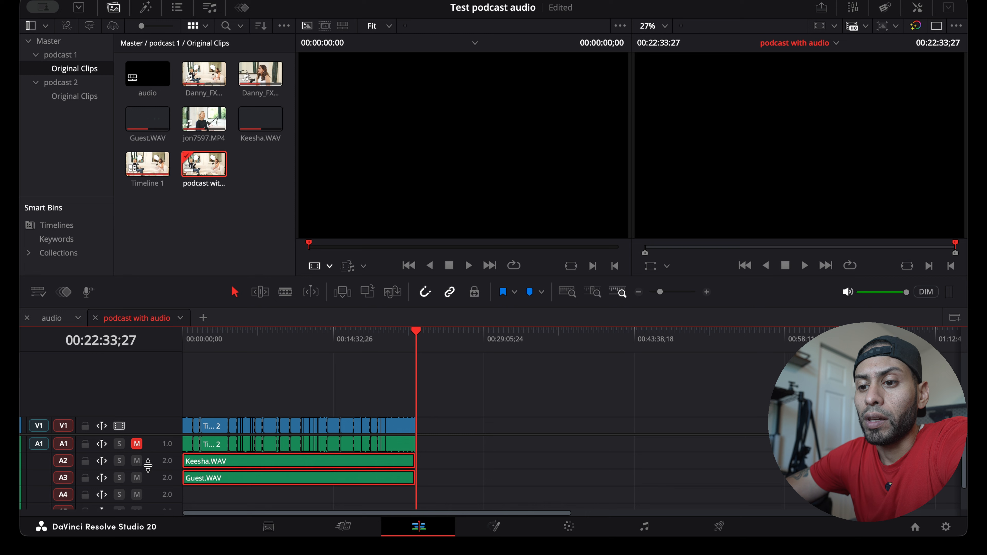
{"action": "key", "text": "super+s"}
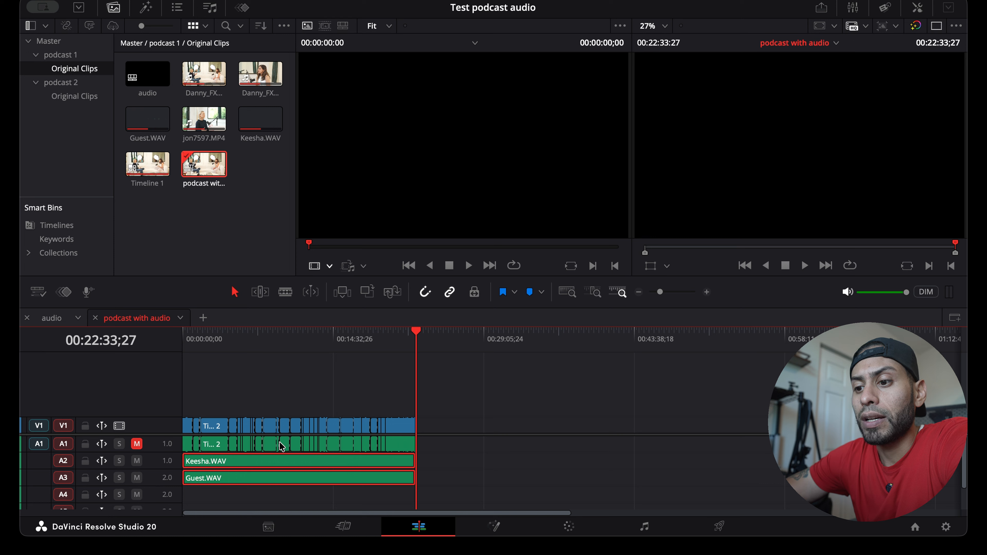
Play the timeline around 00:06:05 and 00:01:46 to check the external audio against the picture
{"action": "left_click", "coordinate": [246, 349]}
{"action": "key", "text": "space"}
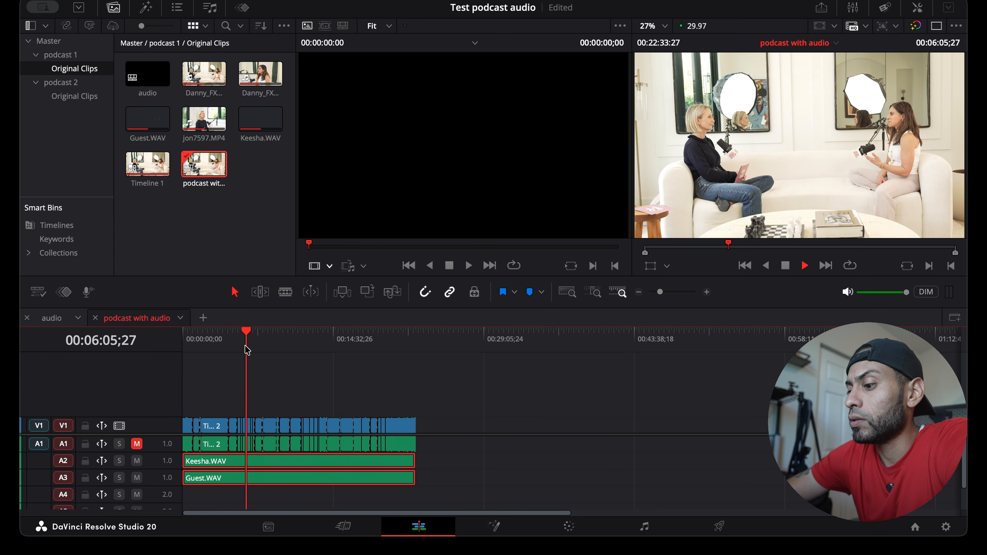
{"action": "left_click_drag", "start_coordinate": [248, 350], "coordinate": [201, 333]}
{"action": "key", "text": "space"}
{"action": "key", "text": "space"}
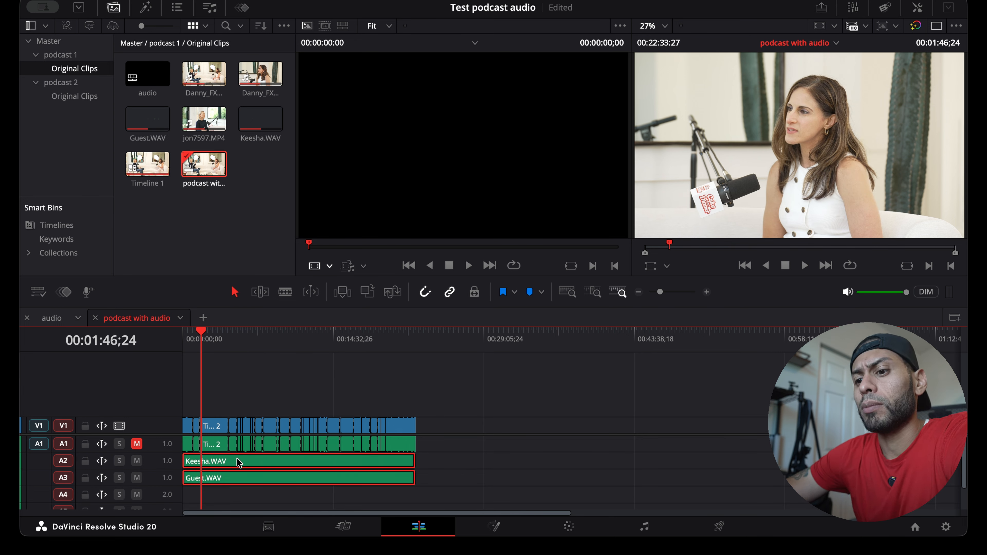
Open Normalize Audio Levels for the selected screen recording clip in Timeline 3 and choose a normalization mode
{"action": "left_click", "coordinate": [462, 457]}
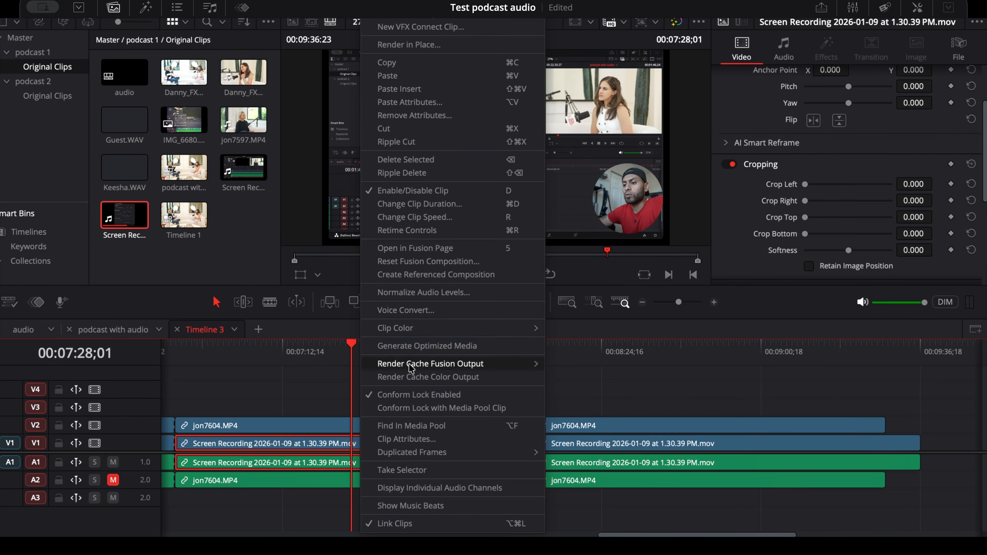
{"action": "left_click", "coordinate": [343, 468]}
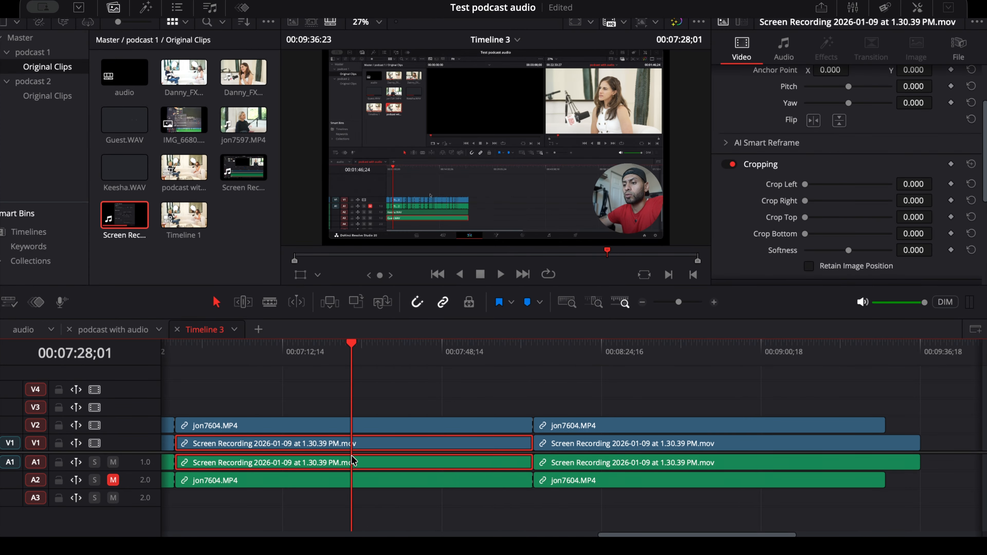
{"action": "right_click", "coordinate": [353, 462]}
{"action": "left_click", "coordinate": [394, 266]}
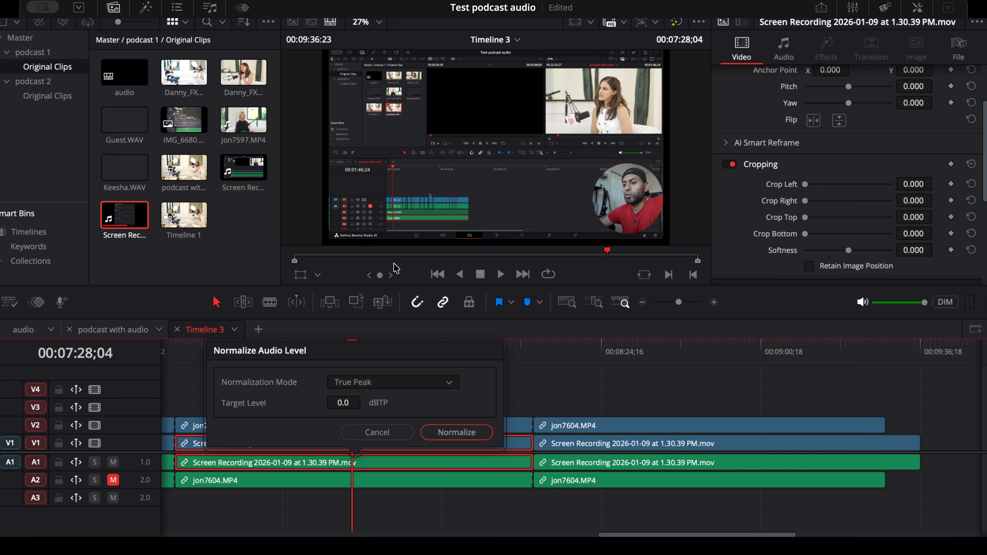
{"action": "left_click", "coordinate": [396, 382]}
{"action": "left_click", "coordinate": [394, 413]}
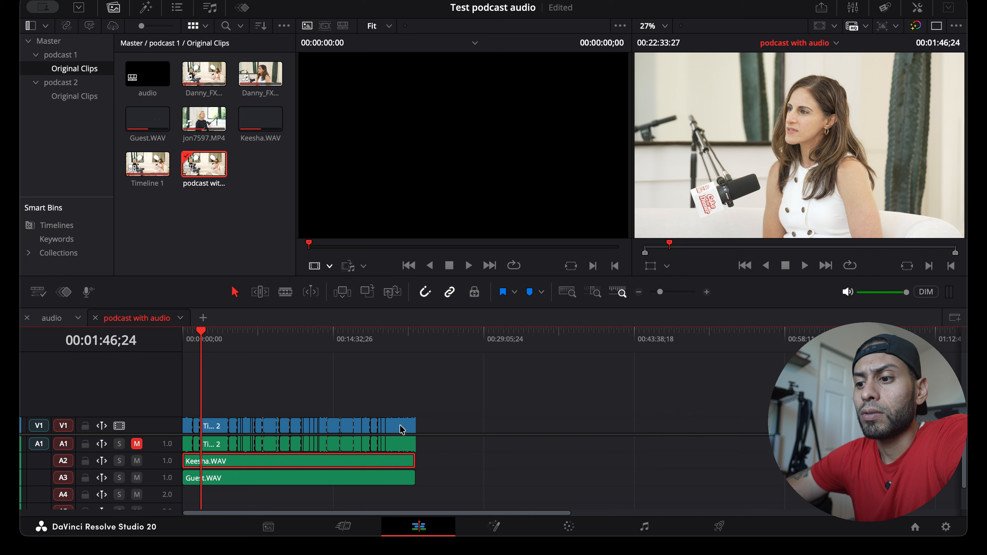
Play the podcast with audio timeline from the beginning to check the sync of the WAV clips
{"action": "left_click", "coordinate": [285, 479]}
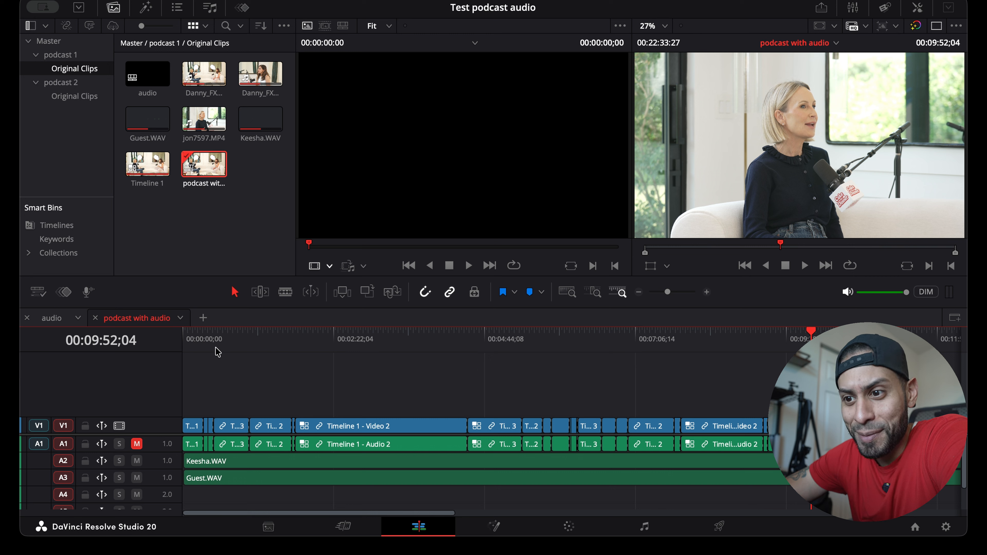
{"action": "key", "text": "Home"}
{"action": "key", "text": "space"}
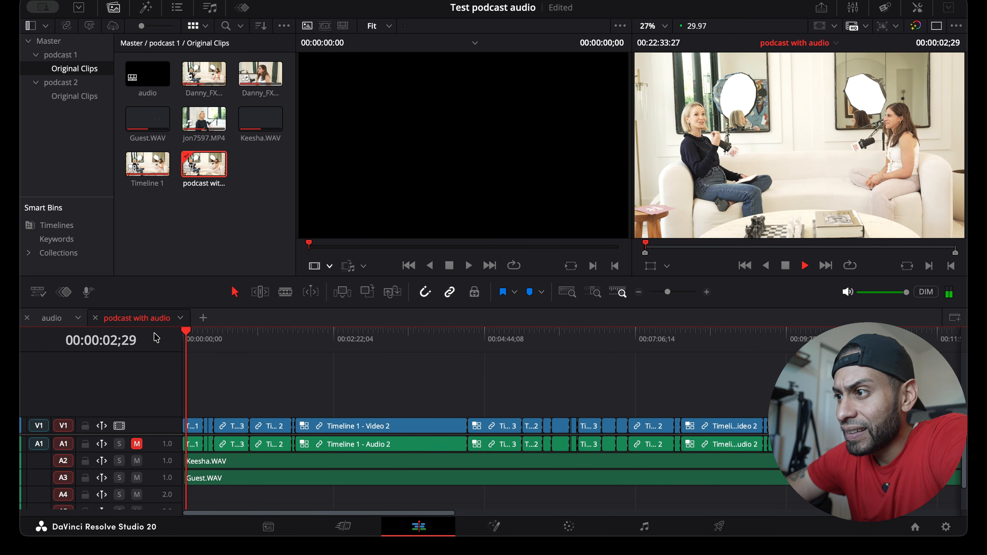
{"action": "key", "text": "space"}
Align both WAV clips with the start of the timeline and play back several points to check the sync
{"action": "left_click", "coordinate": [203, 479]}
{"action": "left_click_drag", "start_coordinate": [189, 343], "coordinate": [175, 343]}
{"action": "key", "text": "space"}
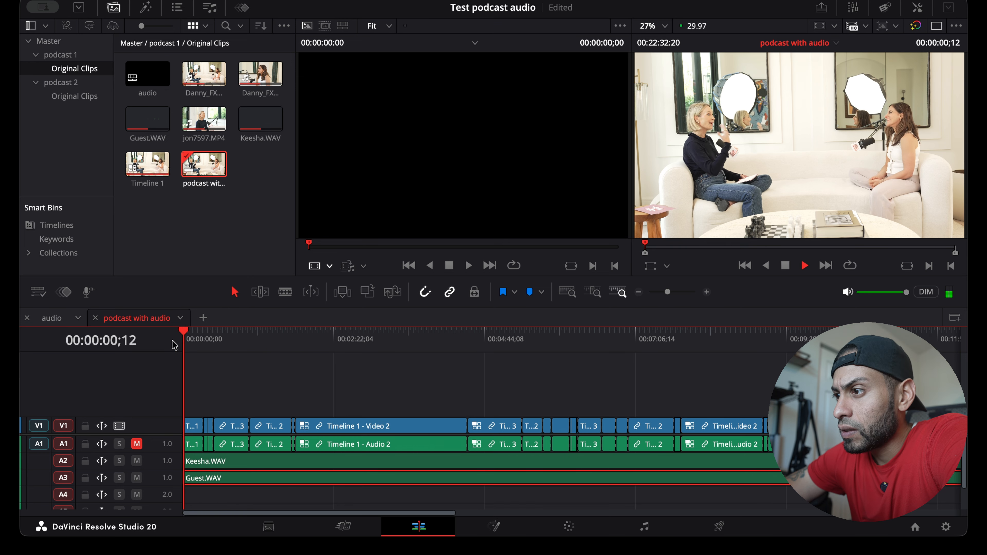
{"action": "left_click", "coordinate": [320, 345]}
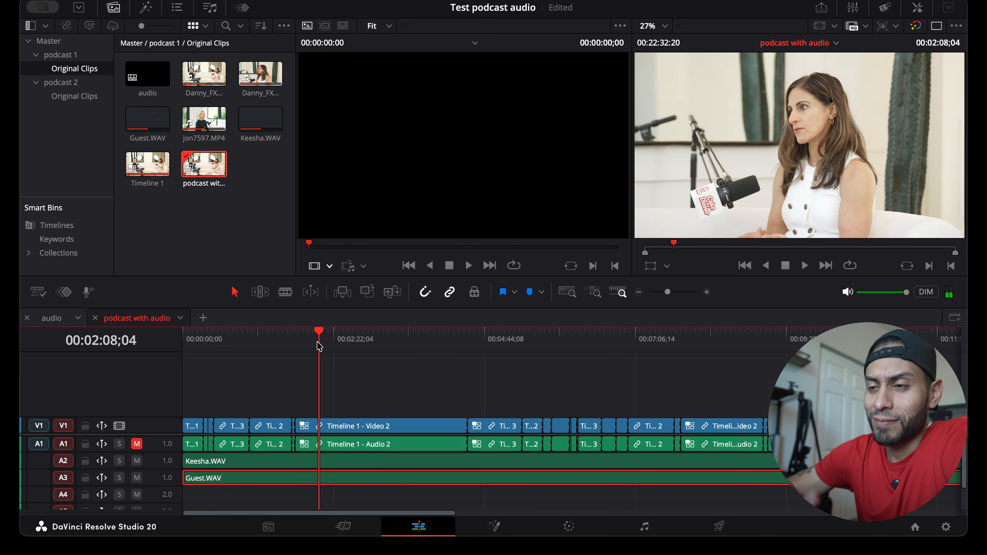
{"action": "key", "text": "space"}
{"action": "left_click", "coordinate": [382, 338]}
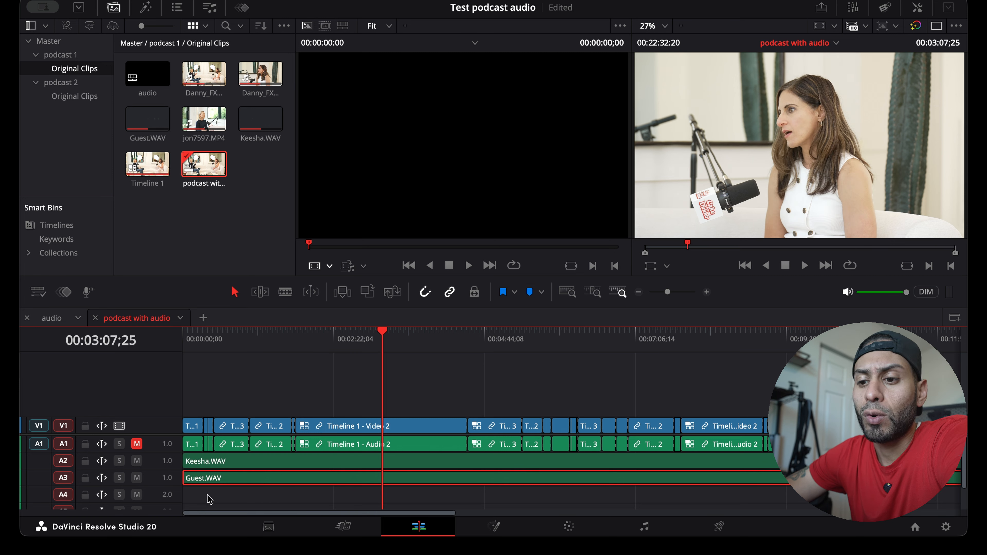